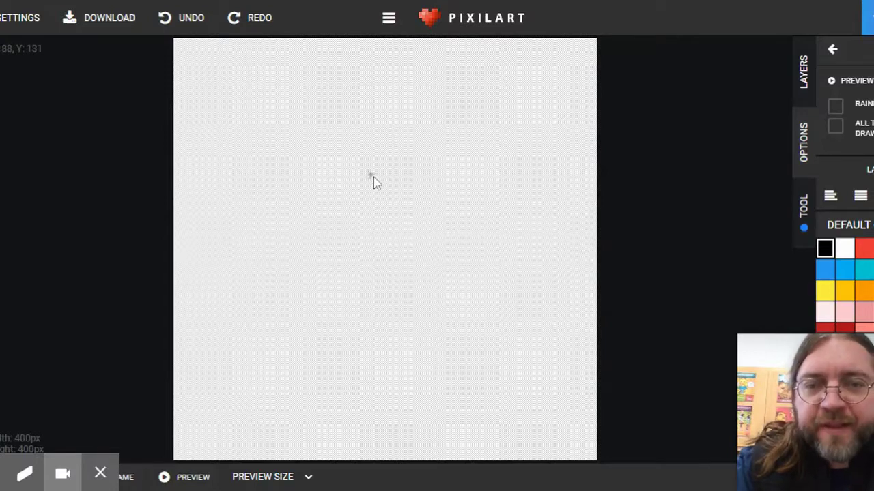
Paint a light pink face block six pixels wide, narrowing to a four-pixel chin, on the blank canvas.
scroll(373, 180, "up", 5)
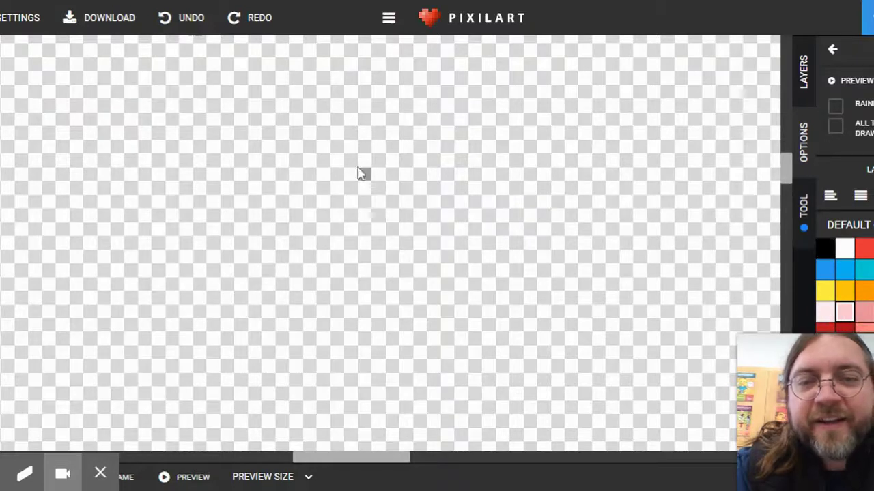
mouse_move(355, 157)
left_mouse_down()
mouse_move(404, 168)
mouse_move(404, 154)
mouse_move(366, 154)
mouse_move(357, 168)
mouse_move(365, 179)
mouse_move(373, 154)
mouse_move(370, 174)
mouse_move(391, 179)
mouse_move(398, 193)
mouse_move(353, 194)
mouse_move(355, 205)
mouse_move(400, 212)
mouse_move(398, 185)
mouse_move(406, 187)
mouse_move(408, 211)
mouse_move(357, 214)
mouse_move(366, 230)
mouse_move(392, 234)
mouse_move(389, 242)
mouse_move(367, 243)
mouse_move(364, 200)
left_mouse_up()
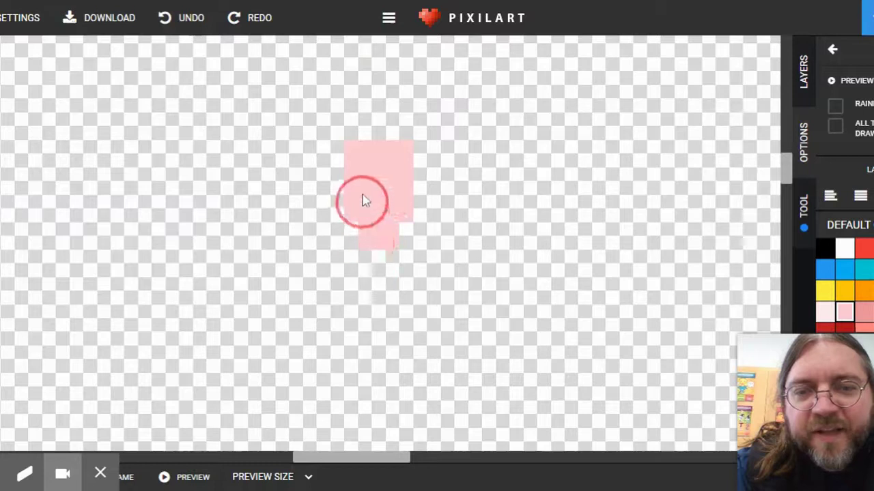
mouse_move(343, 169)
left_mouse_down()
mouse_move(340, 214)
mouse_move(358, 217)
mouse_move(357, 245)
left_mouse_up()
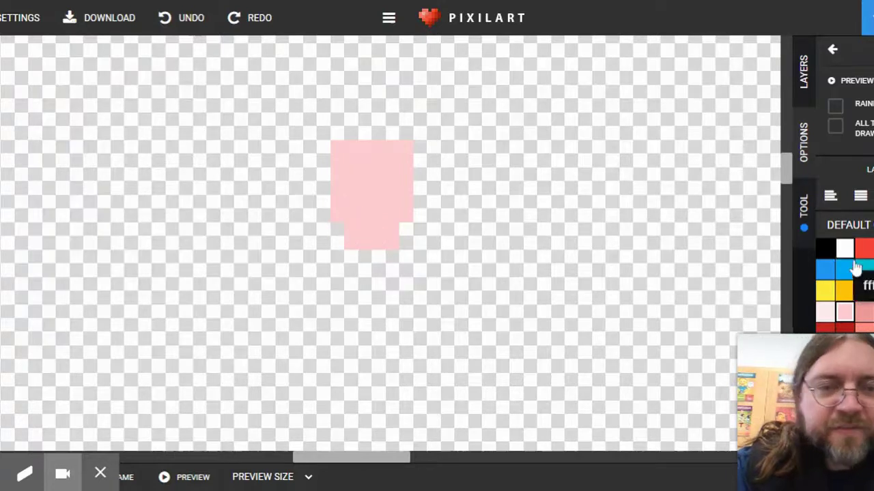
Paint a red (c62828) beard along the face's lower sides and chin, plus a two-pixel moustache above the mouth.
scroll(856, 268, "down", 5)
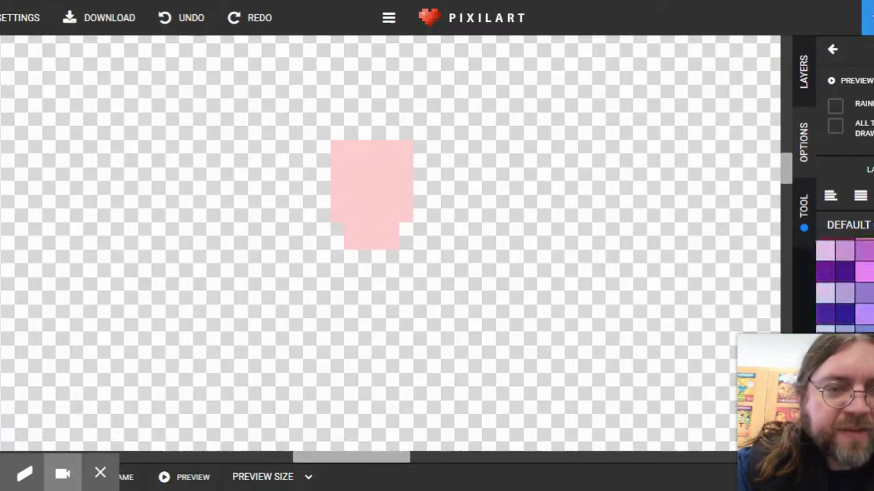
scroll(845, 287, "up", 4)
scroll(844, 300, "up", 1)
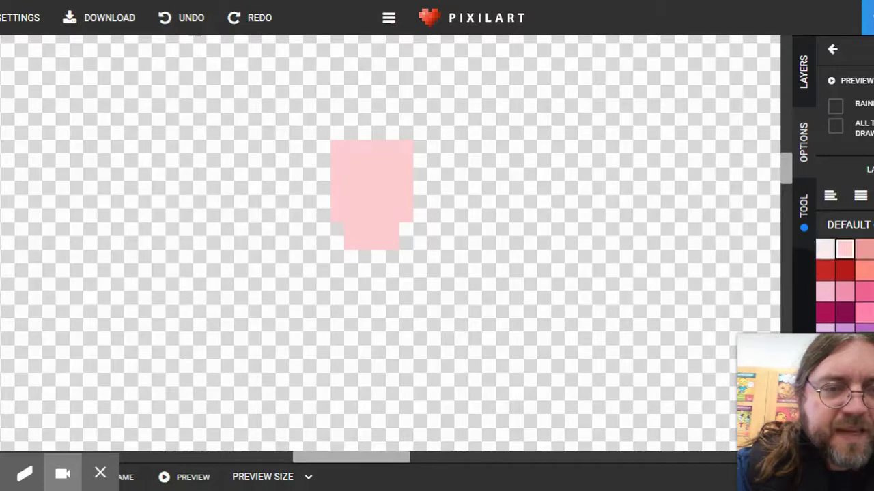
left_click(824, 272)
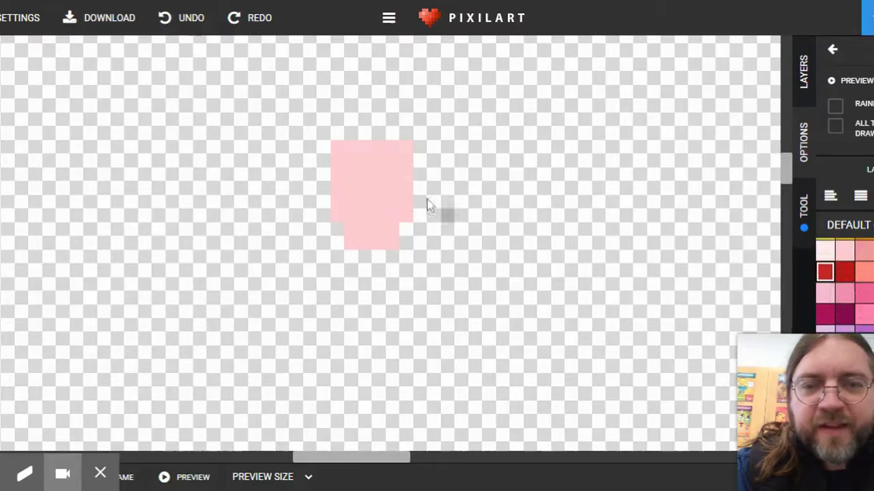
mouse_move(413, 200)
left_mouse_down()
mouse_move(398, 245)
mouse_move(349, 254)
mouse_move(348, 236)
left_mouse_up()
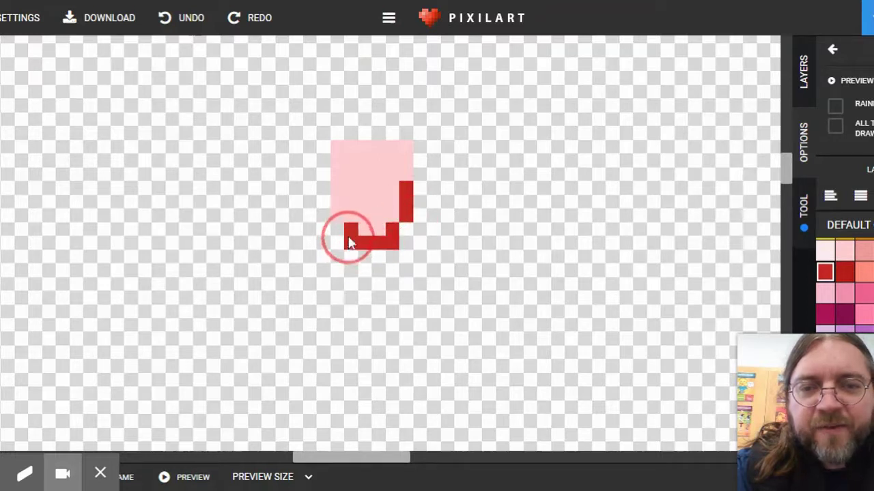
left_click(338, 218)
left_click(335, 203)
left_click(335, 192)
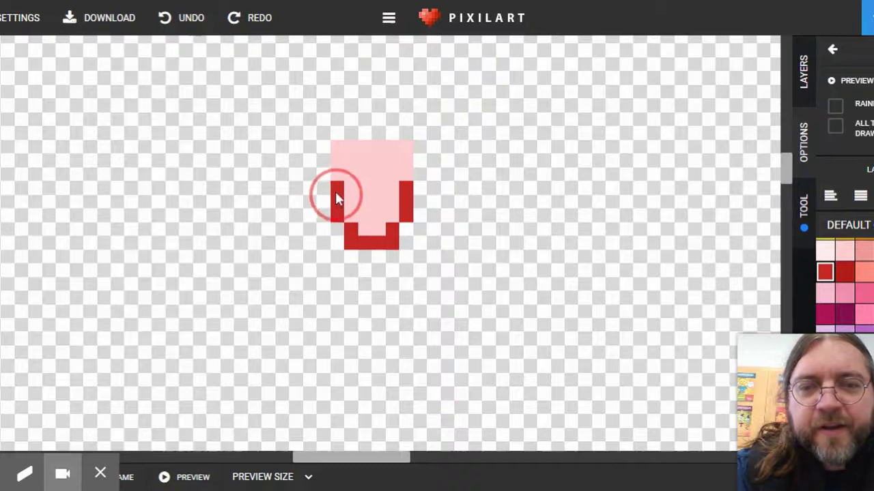
left_click(364, 221)
left_click(377, 220)
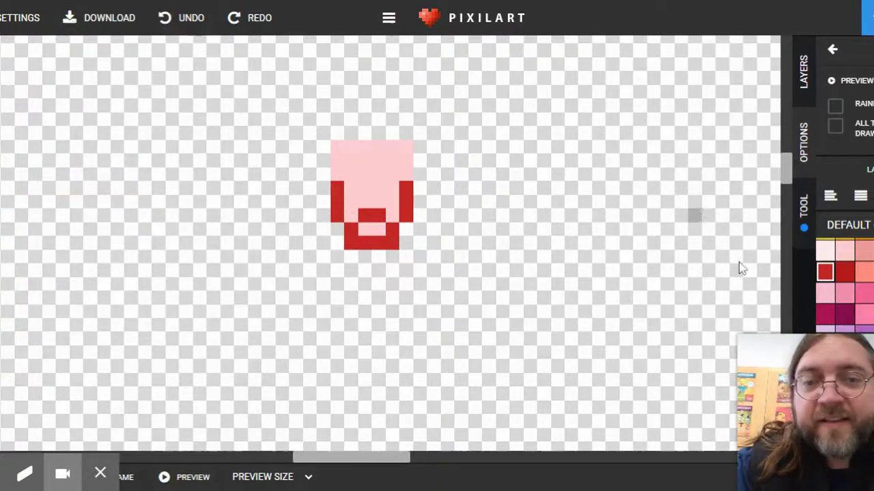
left_click(826, 251)
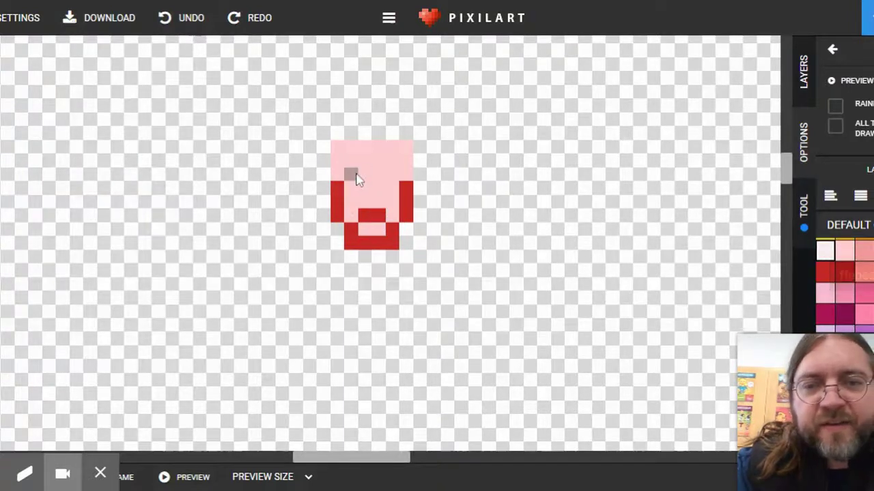
mouse_move(352, 180)
left_mouse_down()
mouse_move(363, 194)
mouse_move(361, 185)
mouse_move(388, 176)
mouse_move(378, 179)
mouse_move(381, 191)
mouse_move(409, 192)
mouse_move(402, 177)
left_mouse_up()
left_click(169, 28)
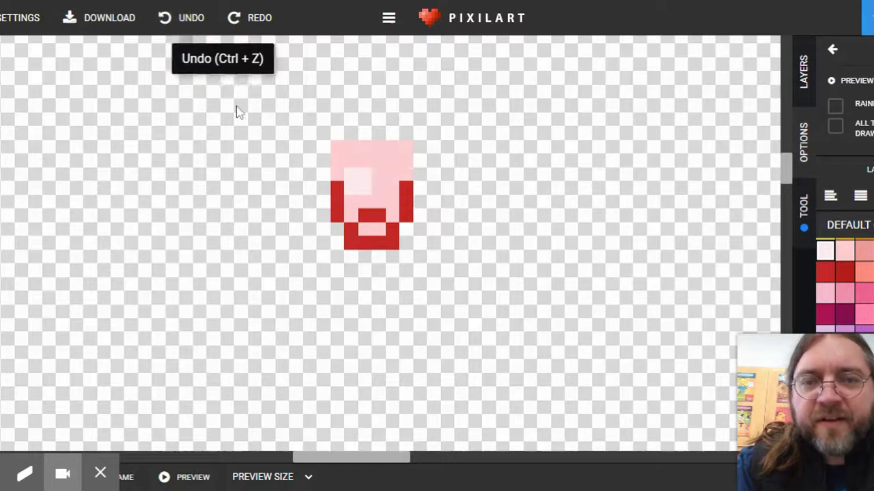
left_click(179, 26)
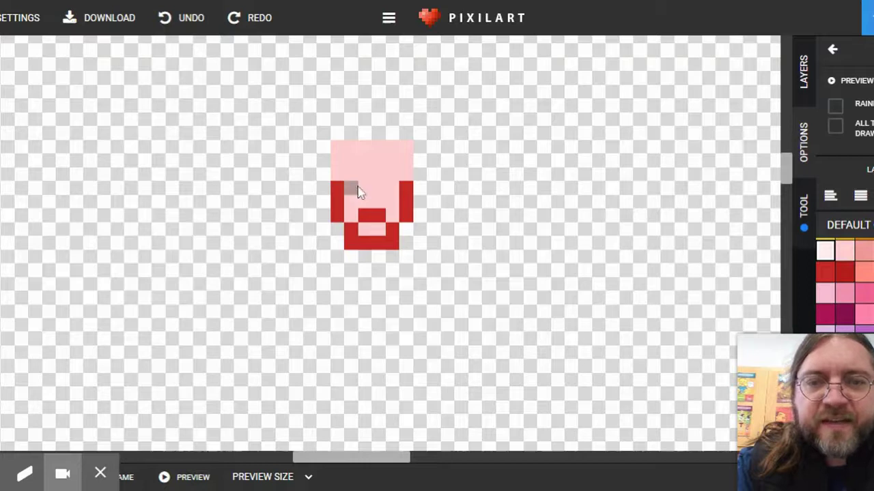
Widen the face with a darker pink column along its left edge and paint over the old left beard in light pink.
left_click(864, 254)
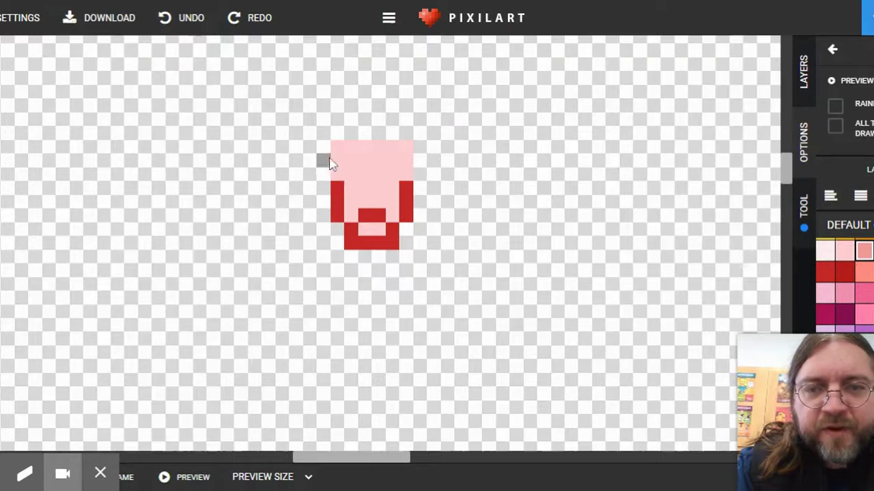
mouse_move(326, 160)
left_mouse_down()
mouse_move(325, 152)
mouse_move(319, 221)
mouse_move(337, 217)
left_mouse_up()
left_click(339, 241)
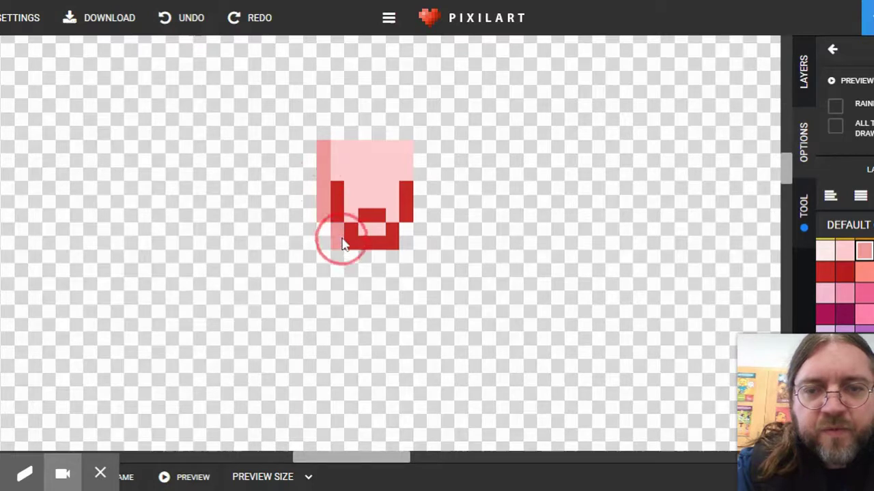
left_click(844, 250)
mouse_move(340, 193)
left_mouse_down()
mouse_move(347, 227)
mouse_move(358, 232)
mouse_move(351, 230)
left_mouse_up()
Repaint the beard along the widened left edge in darker red and extend the moustache one pixel to the left.
left_click(844, 272)
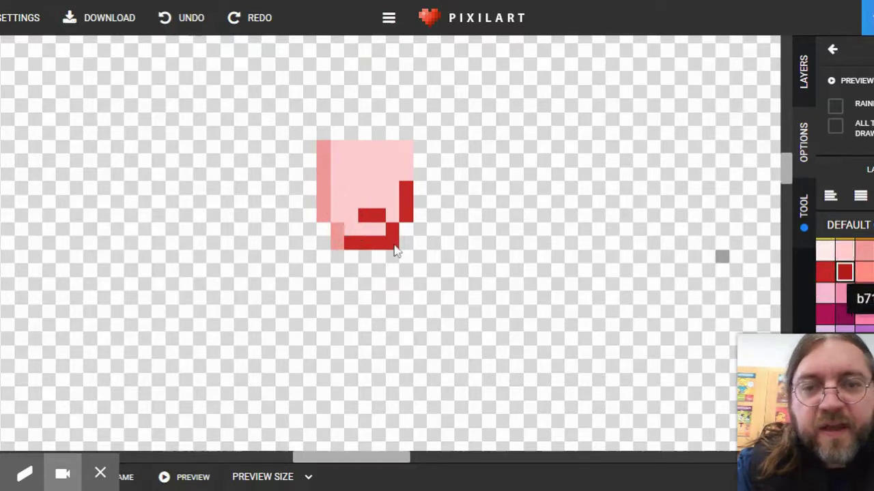
left_click(335, 243)
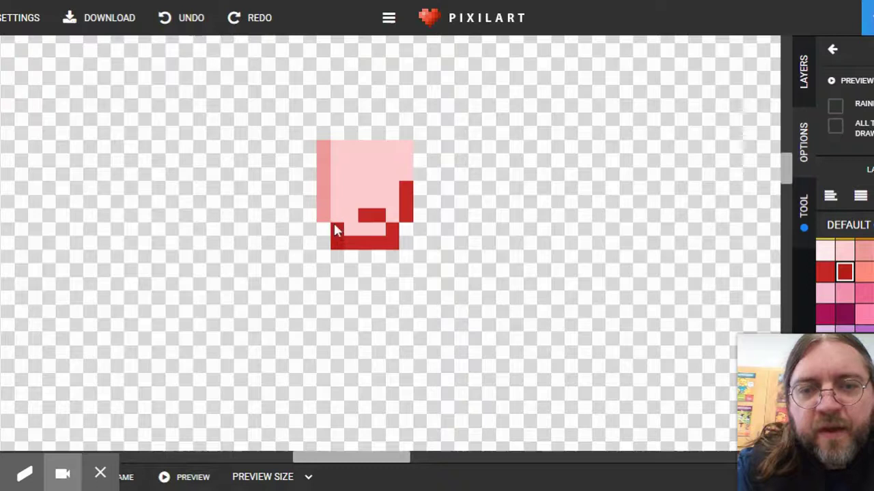
left_click_drag(328, 223, 326, 200)
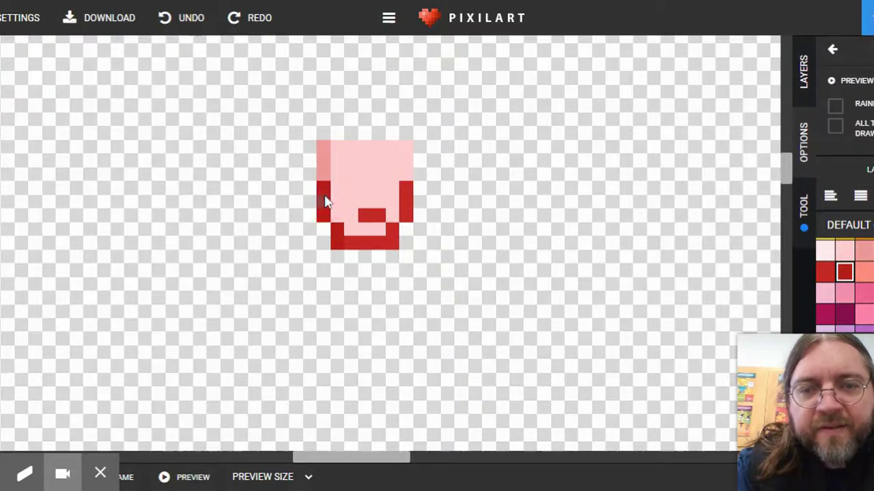
left_click(354, 223)
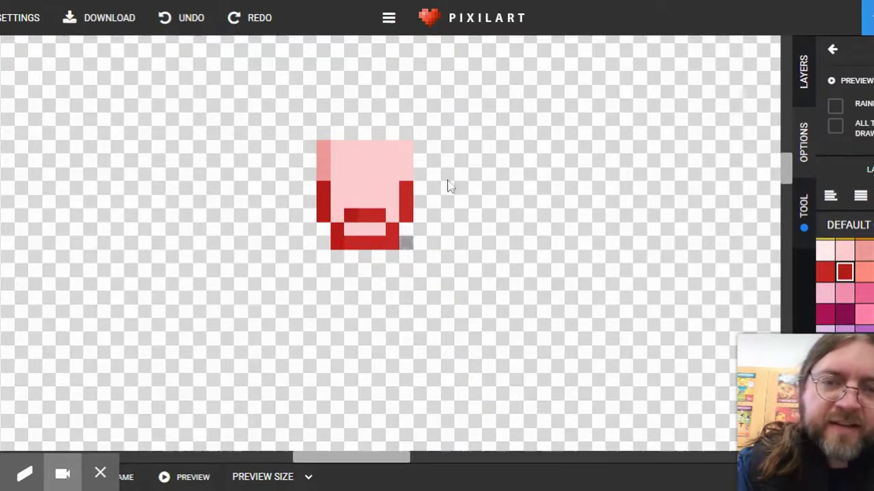
Paint two eyes in very pale pink (ffebee) and give each a dark purple pupil pixel.
left_click(827, 253)
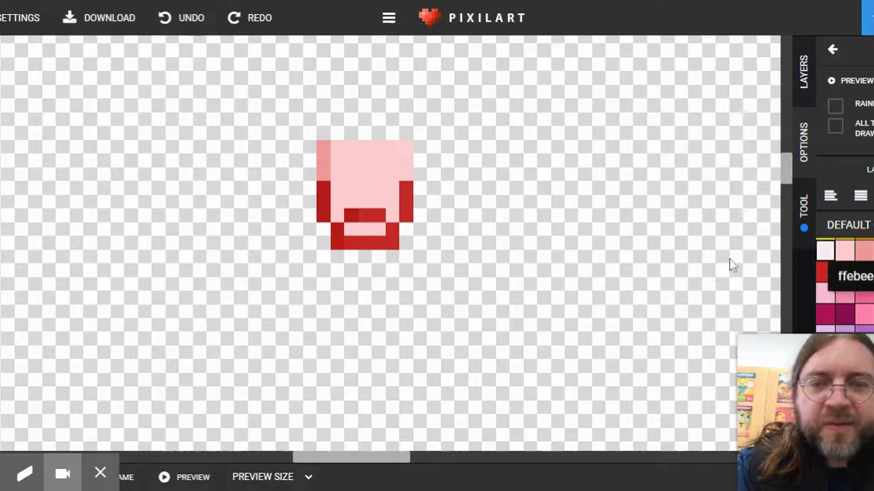
mouse_move(344, 175)
left_mouse_down()
mouse_move(373, 192)
mouse_move(378, 169)
mouse_move(392, 189)
left_mouse_up()
left_click(380, 177)
left_click(845, 314)
left_click(392, 188)
left_click(352, 191)
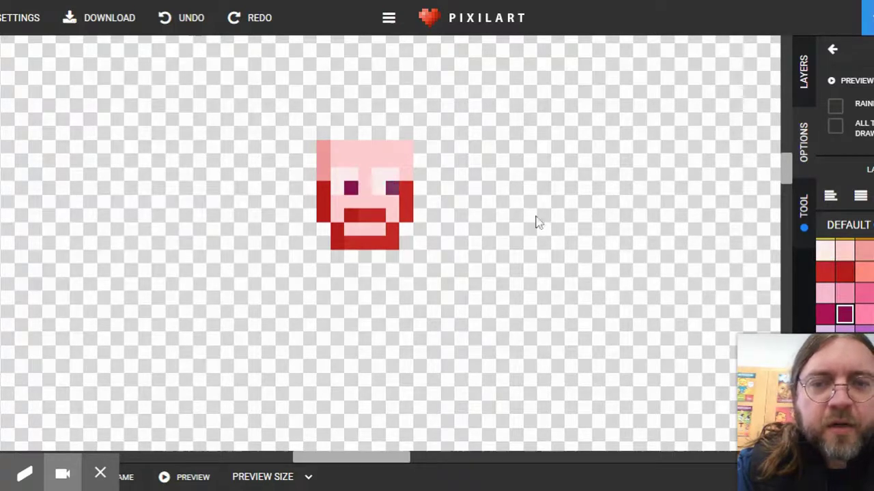
Paint a narrow vertical nose in salmon between the two eyes.
left_click(865, 271)
left_click(364, 191)
left_click(368, 191)
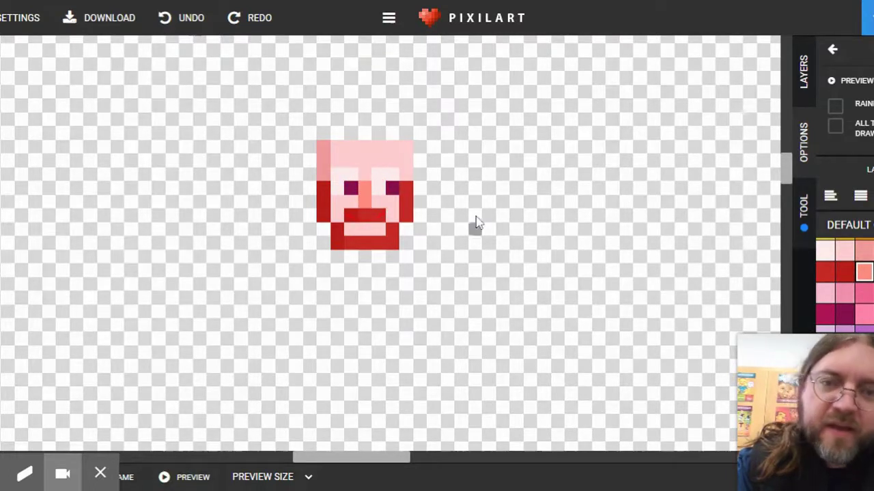
Paint dark red hair over the head and down both sides, leaving a one-pixel parting at the top.
left_click(845, 272)
left_click(351, 133)
left_click(336, 145)
left_click(325, 156)
left_click(323, 168)
mouse_move(325, 175)
left_mouse_down()
mouse_move(341, 141)
mouse_move(321, 166)
mouse_move(312, 159)
mouse_move(316, 181)
left_mouse_up()
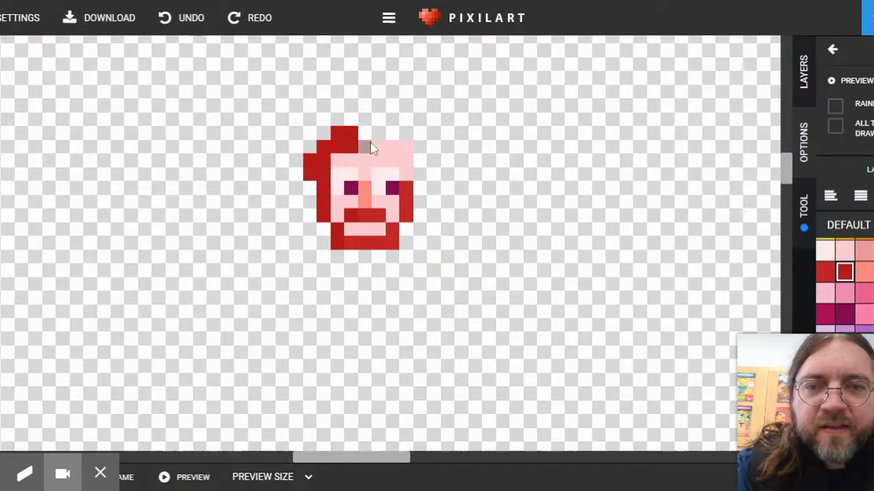
mouse_move(377, 141)
left_mouse_down()
mouse_move(410, 146)
mouse_move(403, 156)
mouse_move(417, 166)
mouse_move(413, 183)
mouse_move(398, 164)
left_mouse_up()
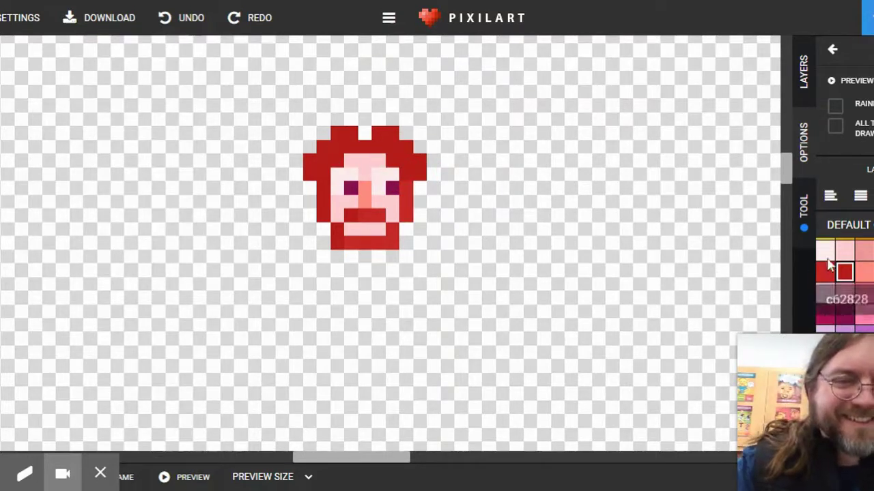
scroll(844, 283, "up", 2)
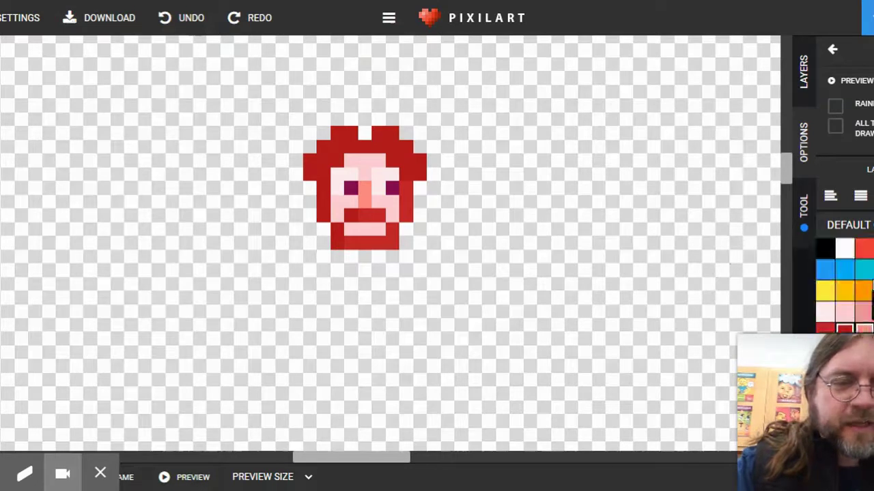
left_click(824, 249)
left_click_drag(382, 205, 391, 206)
left_click_drag(397, 189, 407, 178)
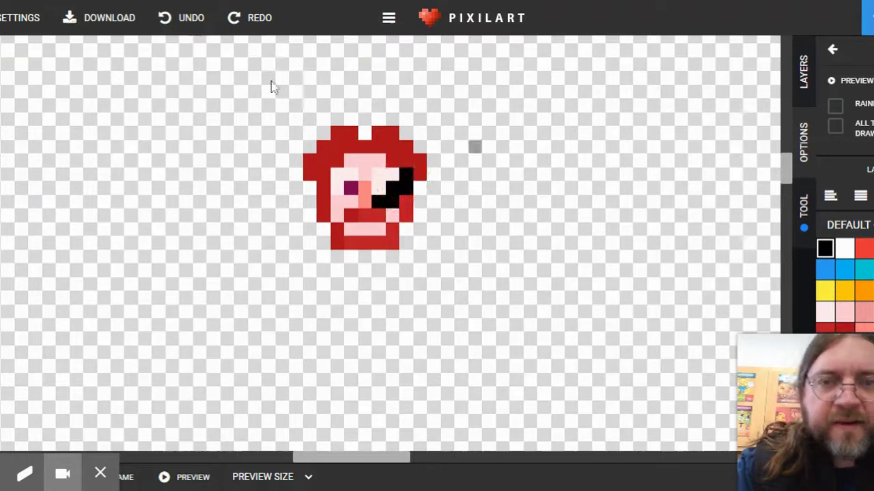
left_click(176, 17)
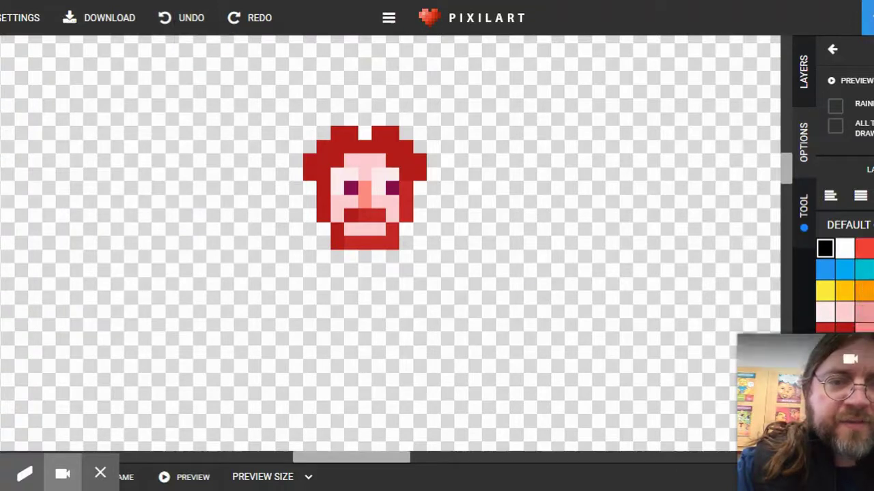
Paint a dark red ponytail hanging outward from the left side of the head.
left_click(845, 330)
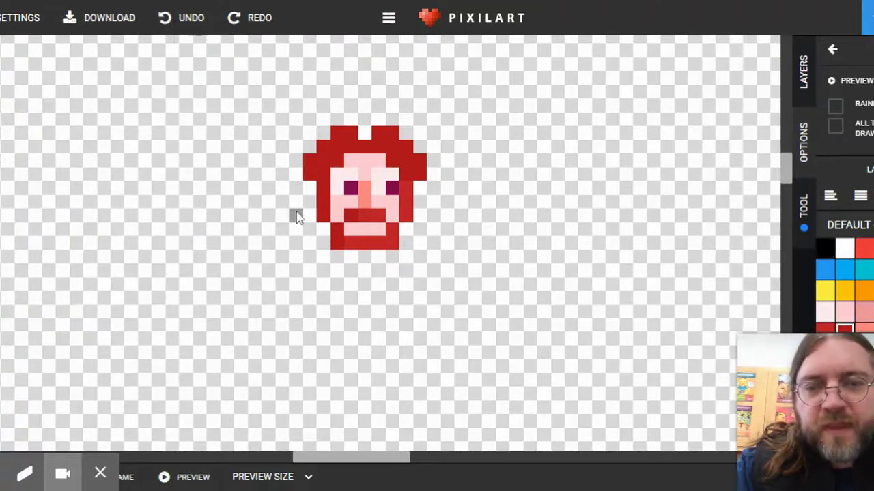
mouse_move(310, 215)
left_mouse_down()
mouse_move(287, 232)
mouse_move(293, 255)
mouse_move(315, 234)
left_mouse_up()
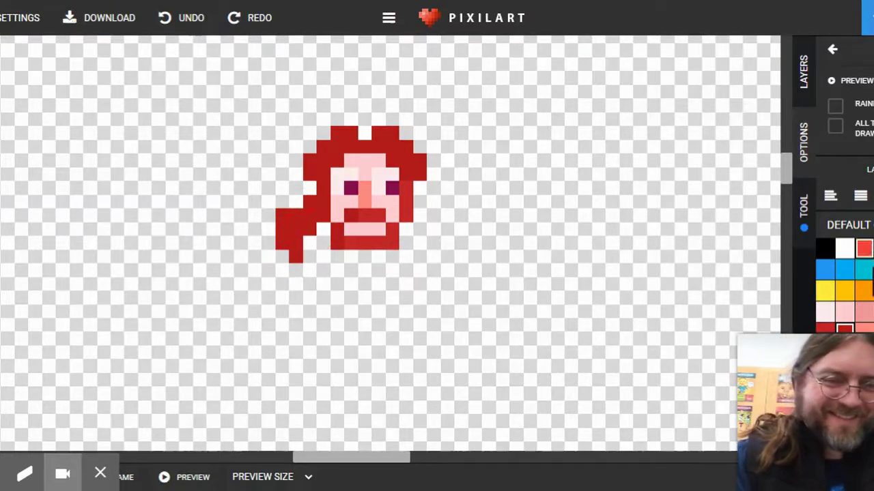
Paint a teal torso beneath the beard, with a shoulder and arm reaching down on its left side.
left_click(864, 269)
mouse_move(350, 259)
left_mouse_down()
mouse_move(389, 274)
mouse_move(389, 263)
mouse_move(347, 270)
mouse_move(346, 280)
mouse_move(339, 270)
mouse_move(352, 285)
mouse_move(389, 285)
mouse_move(405, 271)
left_mouse_up()
left_click_drag(329, 258, 316, 270)
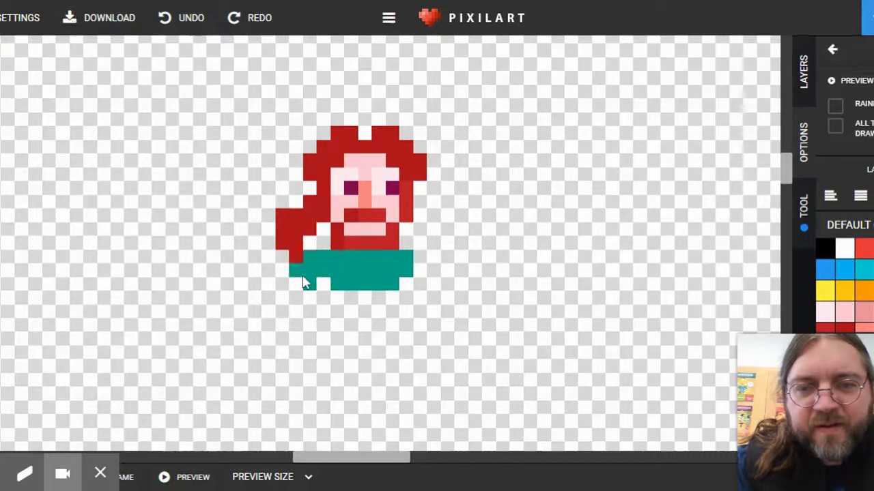
left_click(303, 282)
Add a raised teal arm to the torso's right side, ending in a darker pink hand.
left_click_drag(420, 254, 435, 250)
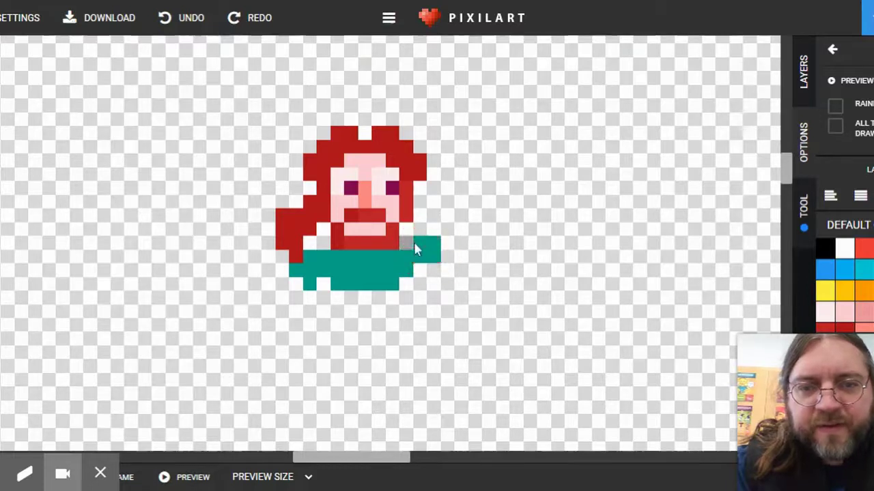
left_click(863, 311)
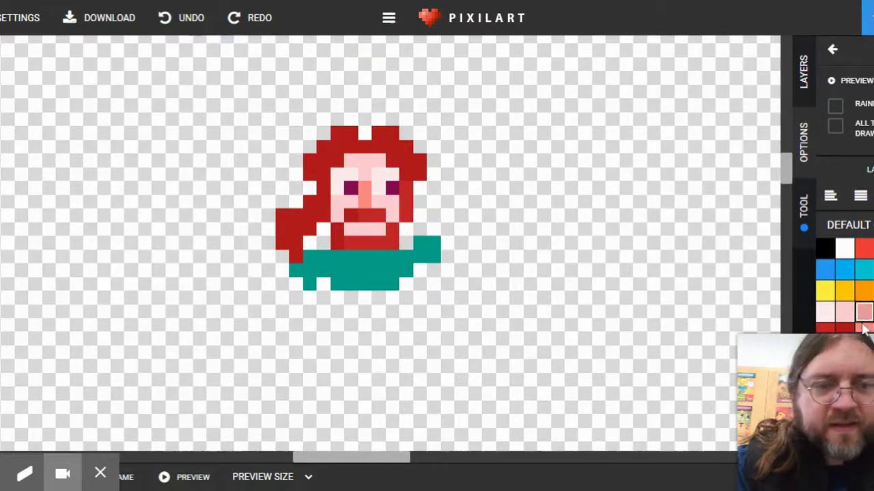
mouse_move(438, 239)
left_mouse_down()
mouse_move(449, 225)
mouse_move(456, 246)
left_mouse_up()
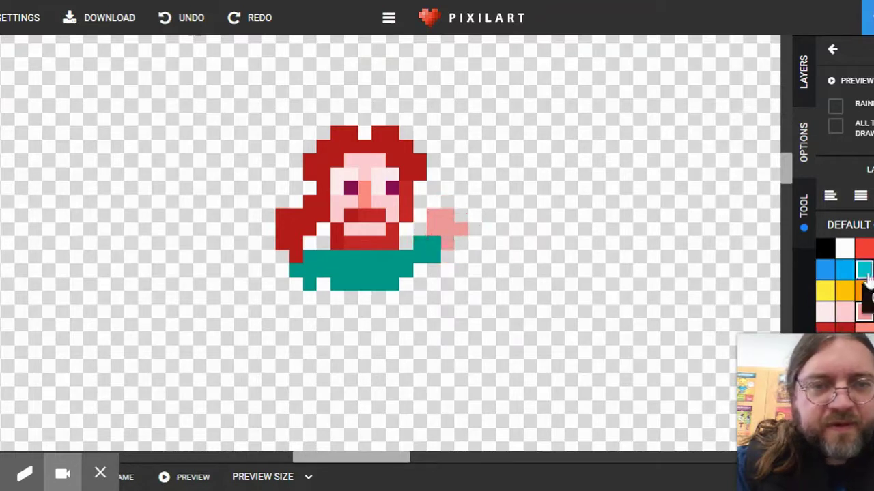
Paint a rounded amber artist's palette below the left arm, with pink, cyan and lime paint dabs on it.
left_click(844, 290)
mouse_move(296, 284)
left_mouse_down()
mouse_move(327, 316)
mouse_move(324, 335)
mouse_move(287, 337)
mouse_move(266, 304)
mouse_move(270, 288)
mouse_move(294, 281)
mouse_move(287, 311)
mouse_move(298, 316)
mouse_move(303, 307)
mouse_move(296, 302)
mouse_move(298, 328)
left_mouse_up()
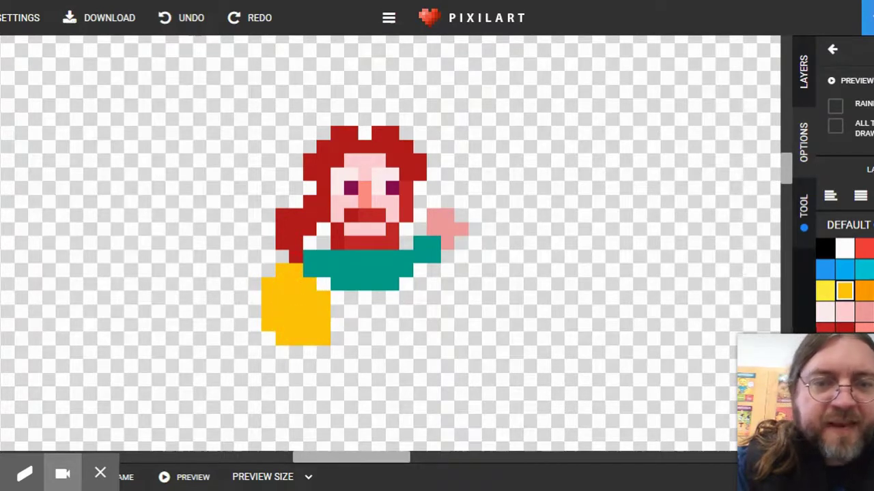
left_click(864, 249)
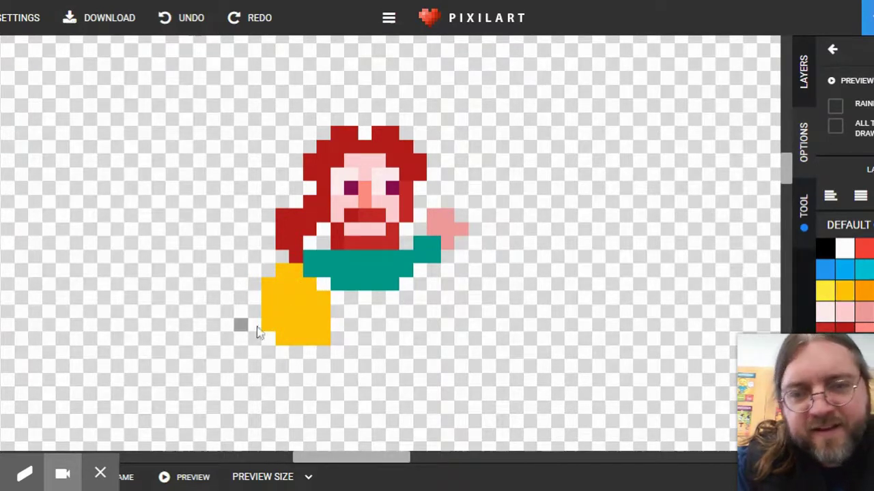
left_click(322, 325)
left_click_drag(322, 325, 311, 325)
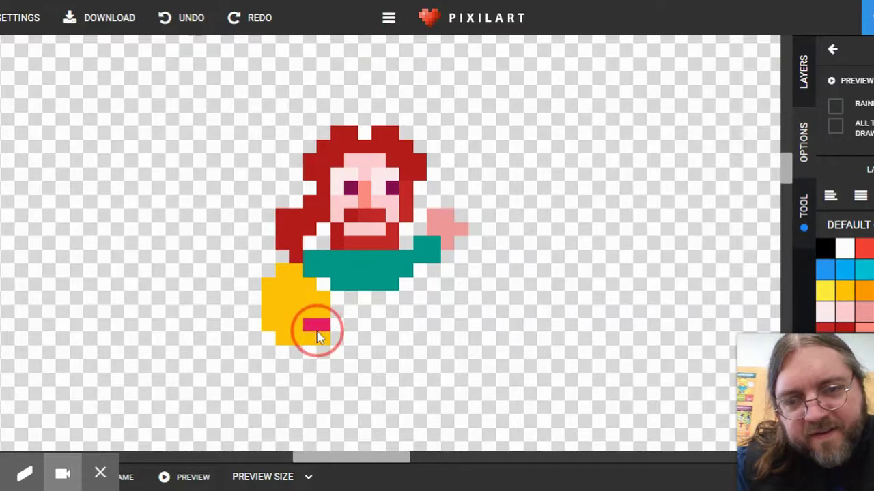
left_click(864, 270)
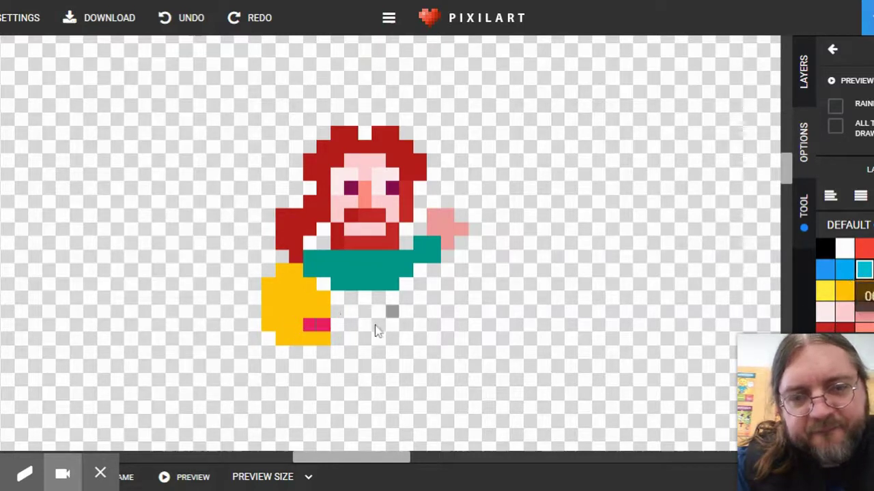
left_click_drag(304, 302, 293, 308)
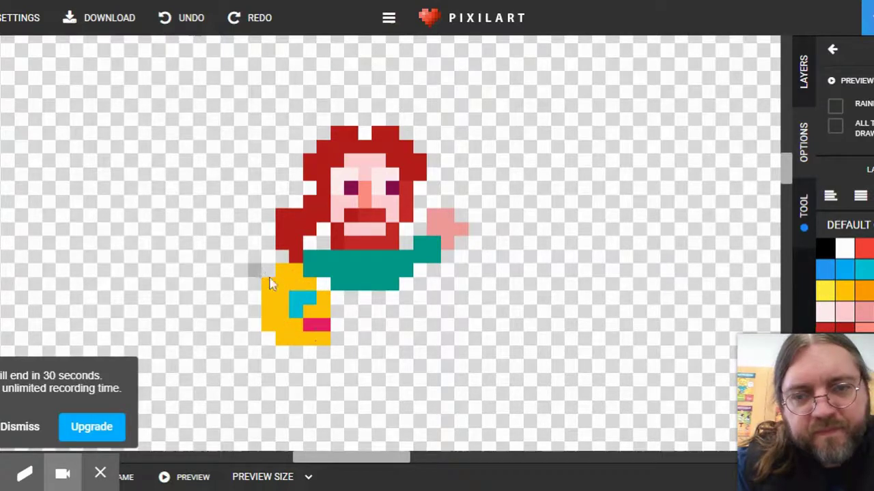
left_click(268, 297)
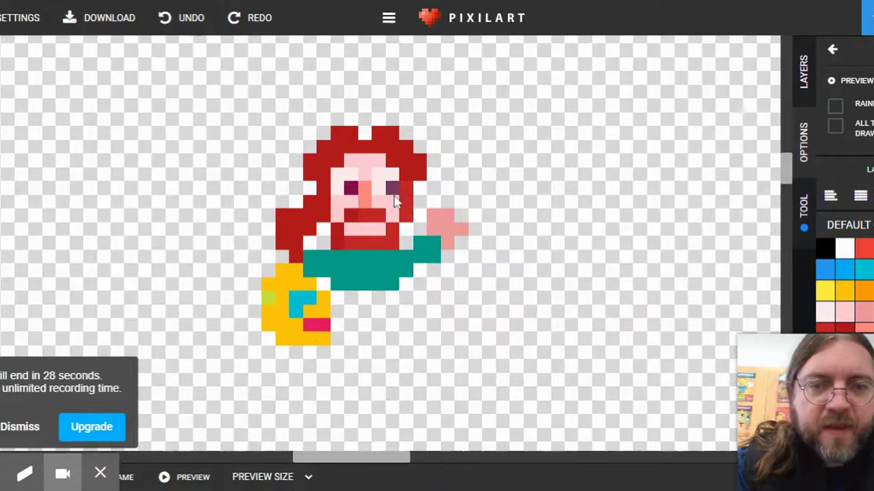
Draw a paintbrush rising diagonally from the raised hand, with a lime handle, a brown ferrule and a pointed pink tip.
mouse_move(460, 217)
left_mouse_down()
mouse_move(500, 181)
mouse_move(503, 164)
mouse_move(537, 170)
mouse_move(522, 187)
mouse_move(520, 177)
mouse_move(508, 184)
mouse_move(531, 177)
left_mouse_up()
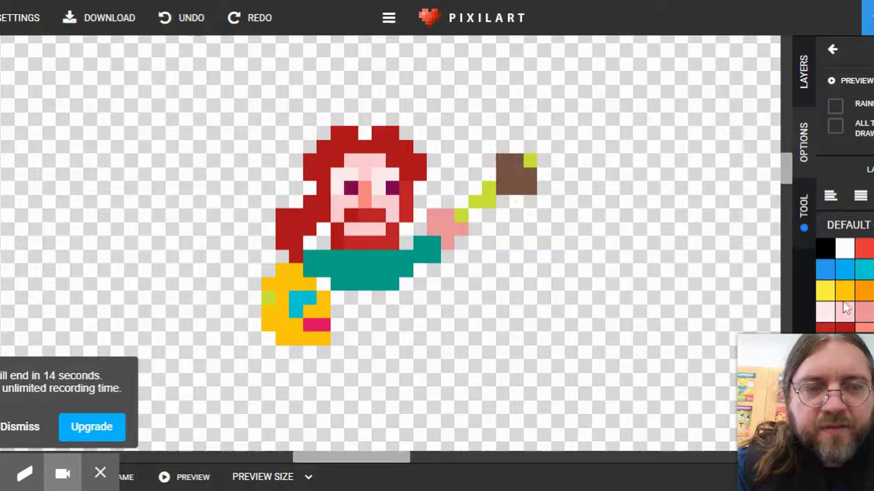
left_click(531, 161)
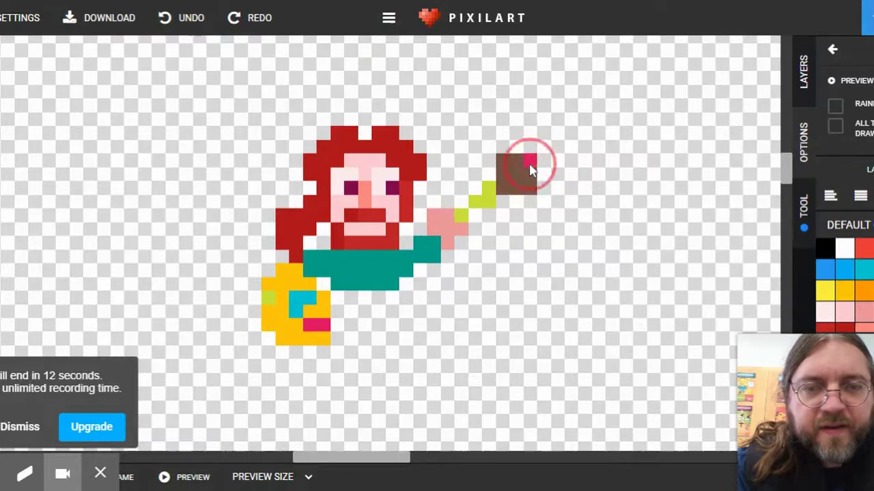
left_click(544, 134)
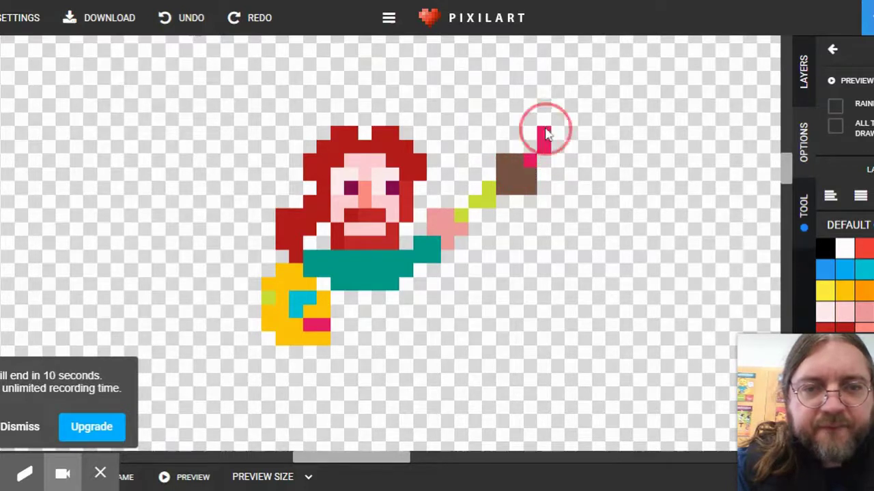
left_click(529, 147)
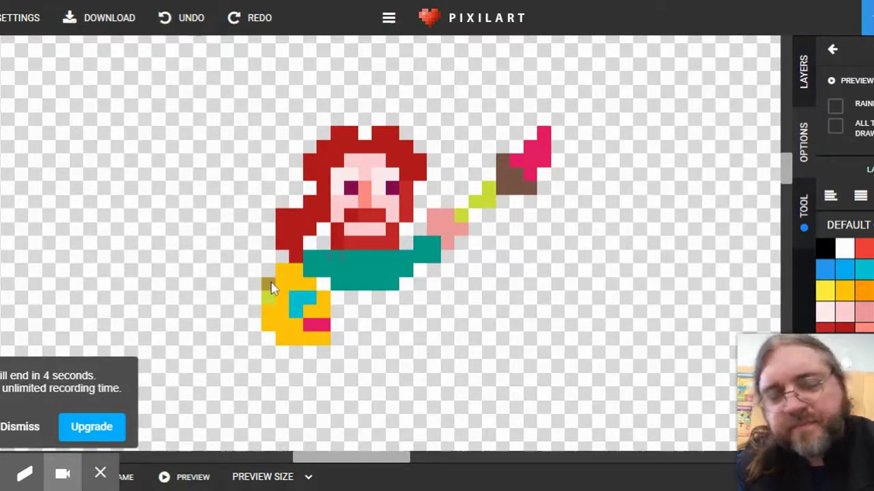
Add a broken trail of pink paint strokes arcing from near the brush tip to above the character's head.
scroll(338, 260, "down", 5)
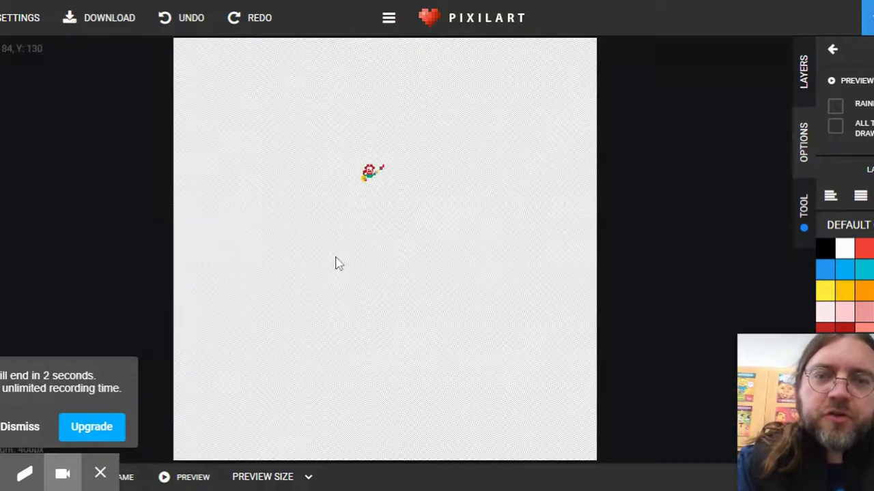
scroll(369, 171, "up", 5)
left_click_drag(506, 119, 425, 104)
left_click_drag(477, 84, 485, 92)
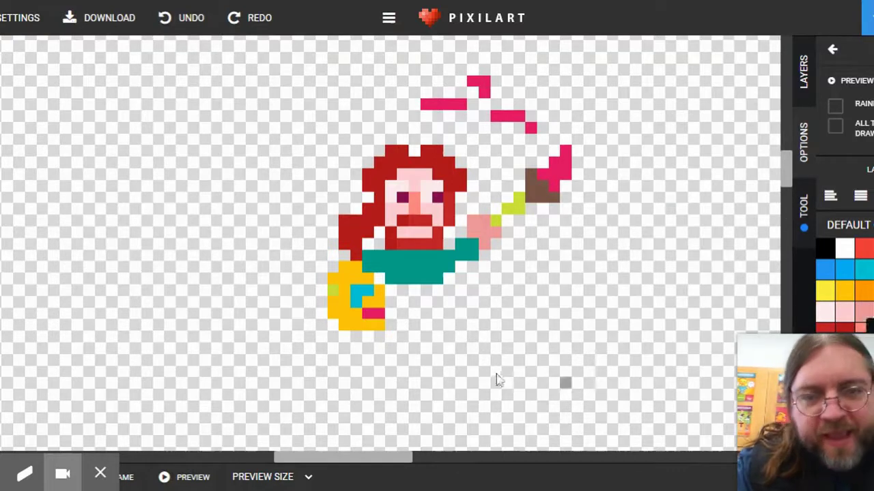
Paint brown trousers with two short legs under the torso and pink boots pointing outward on both feet.
mouse_move(434, 297)
left_mouse_down()
mouse_move(443, 324)
mouse_move(421, 297)
mouse_move(398, 305)
mouse_move(394, 293)
mouse_move(394, 314)
mouse_move(430, 312)
left_mouse_up()
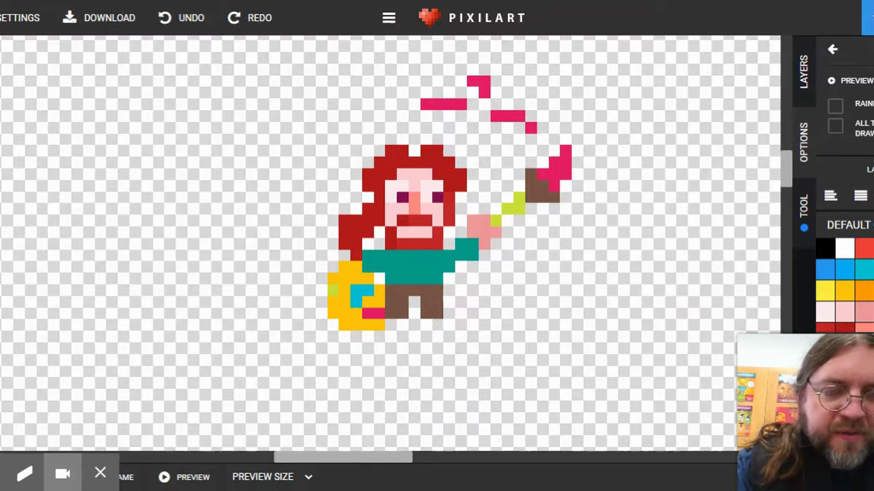
mouse_move(437, 333)
left_mouse_down()
mouse_move(398, 328)
mouse_move(395, 336)
mouse_move(402, 330)
mouse_move(412, 346)
mouse_move(381, 346)
left_mouse_up()
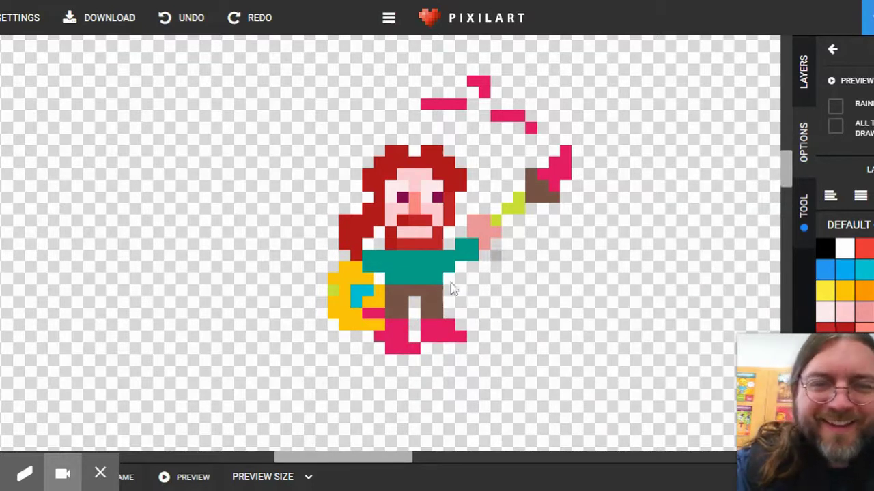
Darken the left side of the torso, trousers and face with shading.
left_click(864, 271)
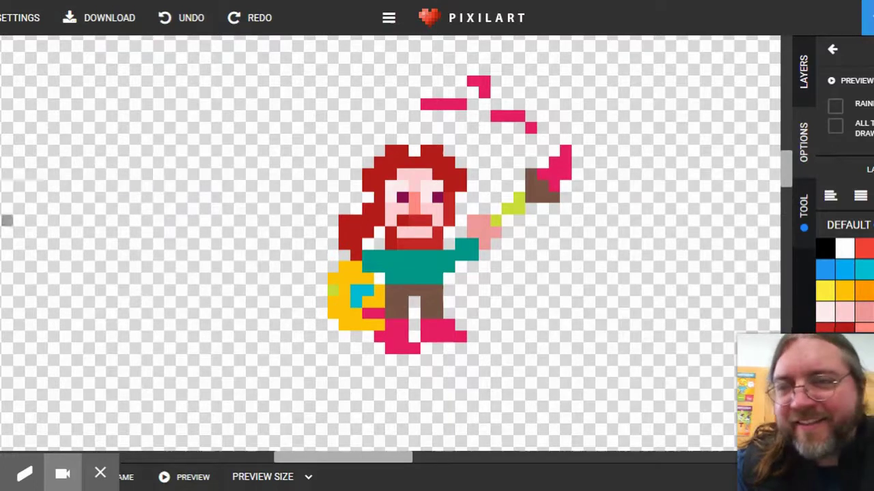
left_click(2, 312)
left_click(343, 266)
mouse_move(391, 276)
left_mouse_down()
mouse_move(404, 270)
mouse_move(402, 283)
left_mouse_up()
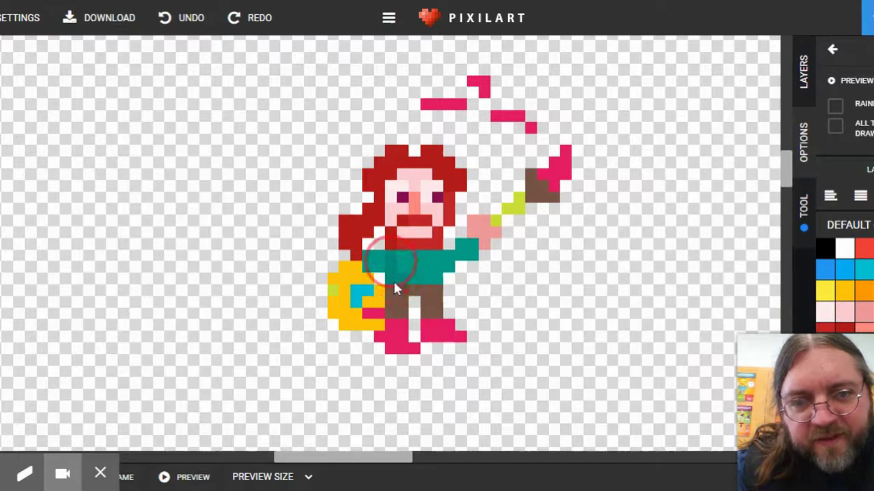
mouse_move(408, 235)
left_mouse_down()
mouse_move(385, 223)
mouse_move(361, 185)
mouse_move(409, 212)
mouse_move(417, 181)
left_mouse_up()
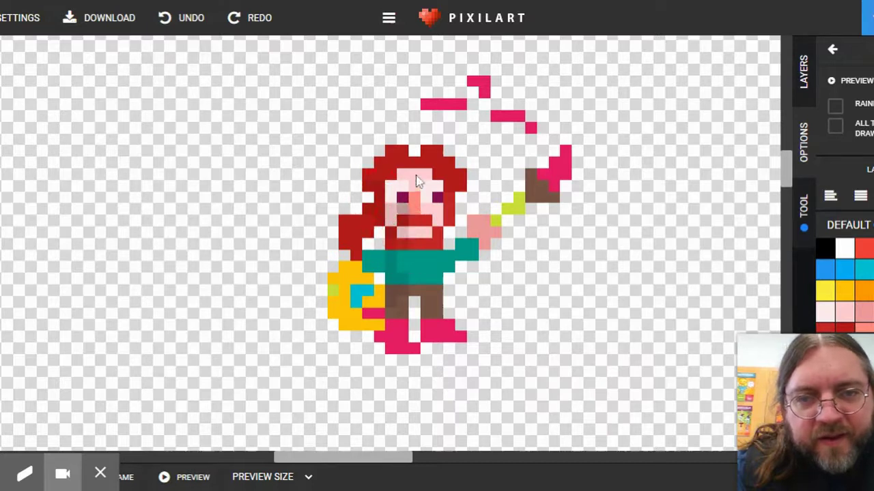
Shade the ponytail, the palette, the underside of the hand and brush, and the right side of the hair.
mouse_move(370, 228)
left_mouse_down()
mouse_move(356, 238)
mouse_move(365, 218)
left_mouse_up()
mouse_move(352, 287)
left_mouse_down()
mouse_move(335, 292)
mouse_move(335, 323)
mouse_move(357, 326)
mouse_move(347, 322)
mouse_move(342, 291)
left_mouse_up()
mouse_move(488, 235)
left_mouse_down()
mouse_move(533, 191)
mouse_move(556, 181)
left_mouse_up()
mouse_move(418, 179)
left_mouse_down()
mouse_move(462, 193)
mouse_move(433, 162)
mouse_move(450, 192)
mouse_move(424, 166)
mouse_move(444, 179)
mouse_move(417, 186)
mouse_move(454, 189)
mouse_move(442, 194)
mouse_move(445, 212)
left_mouse_up()
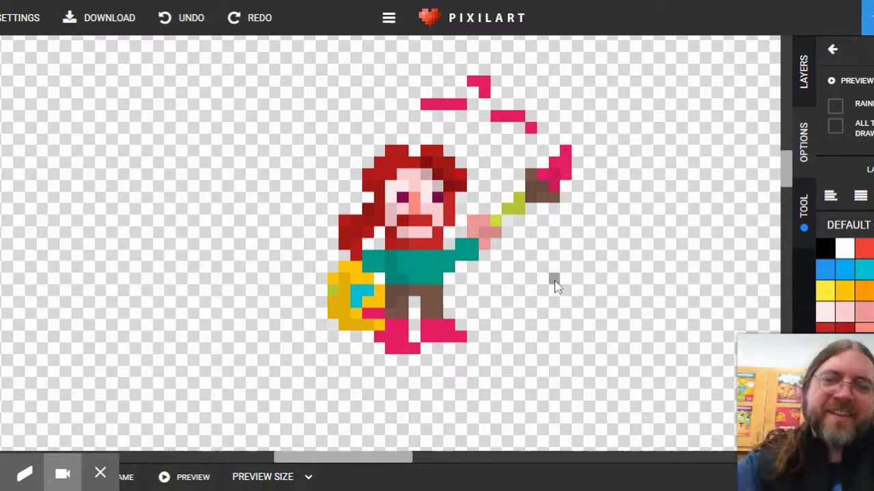
Examine how the shaded character reads at small and large zoom levels.
scroll(460, 244, "up", 1)
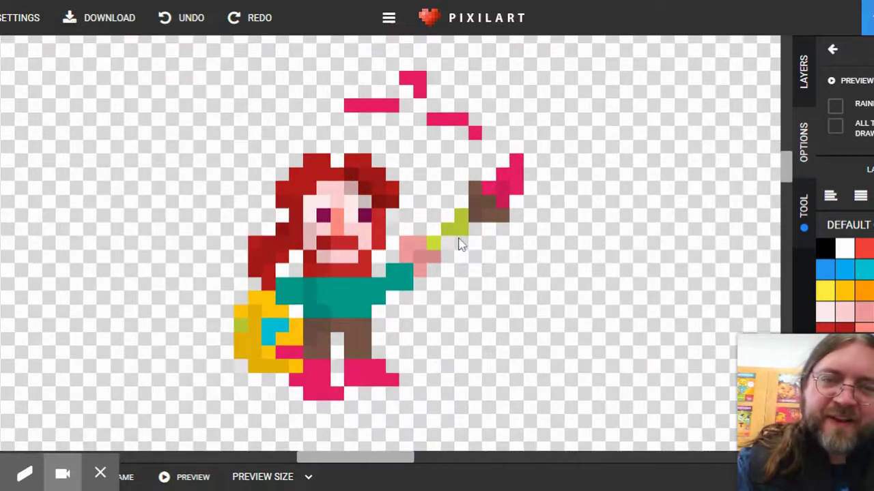
scroll(460, 244, "down", 4)
scroll(459, 244, "up", 3)
scroll(459, 244, "down", 4)
scroll(459, 245, "up", 4)
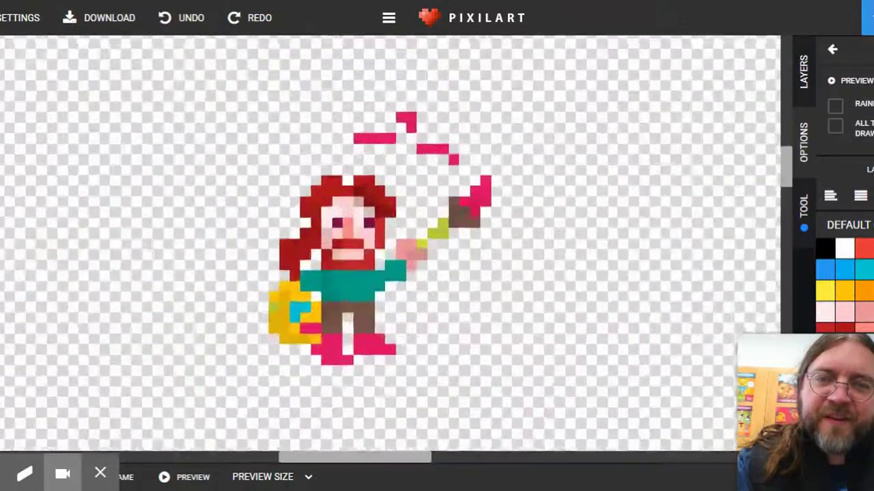
scroll(382, 232, "up", 1)
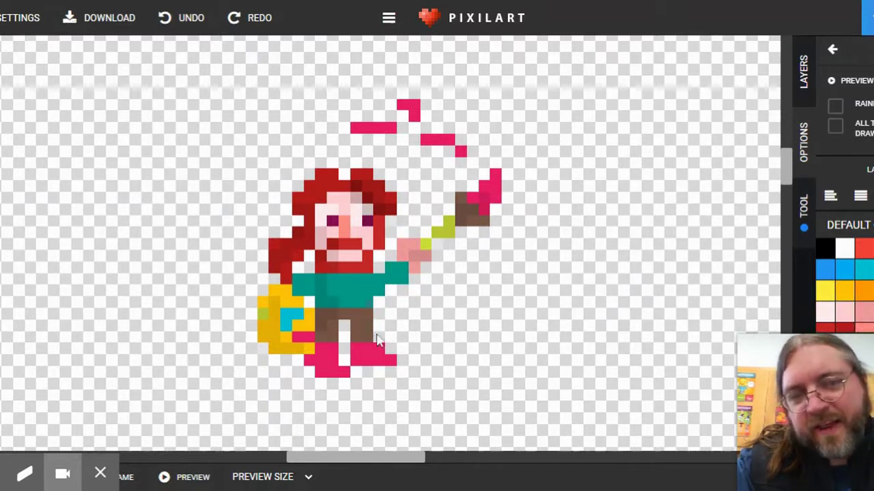
scroll(381, 344, "up", 1)
scroll(380, 345, "down", 3)
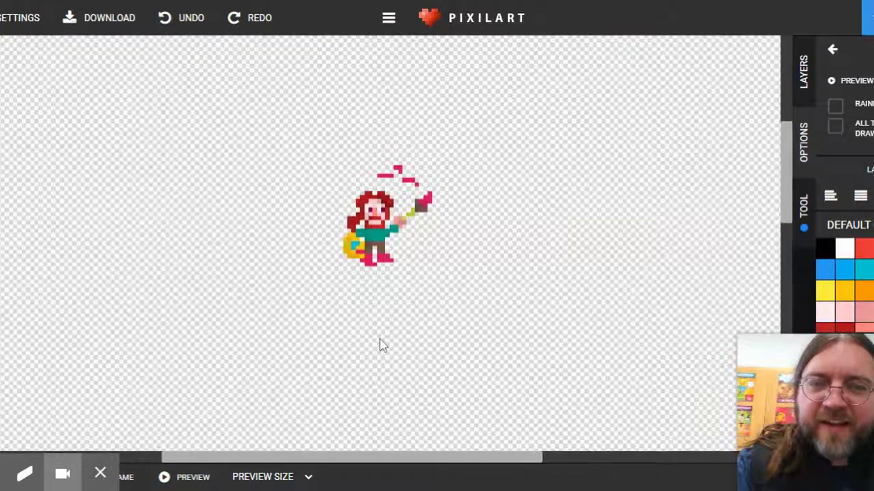
scroll(380, 345, "up", 3)
scroll(380, 345, "down", 3)
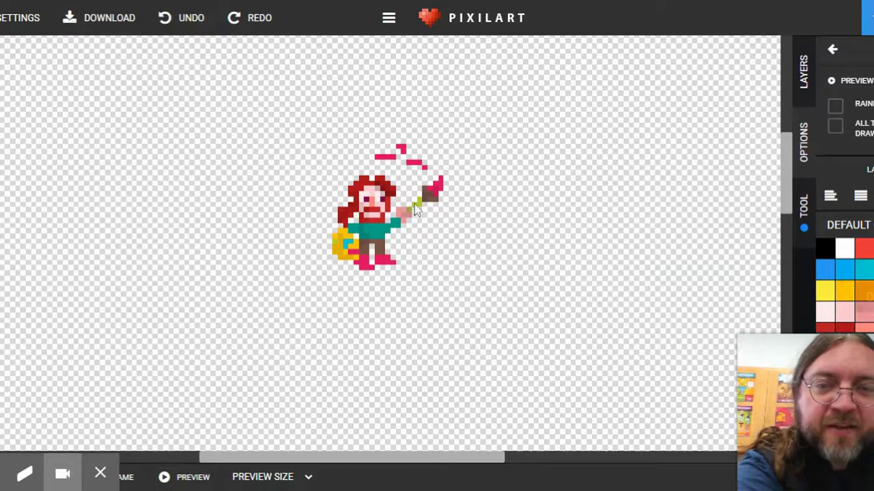
Try a white jacket panel over the torso's right side and the top of the right trouser leg.
left_click(865, 291)
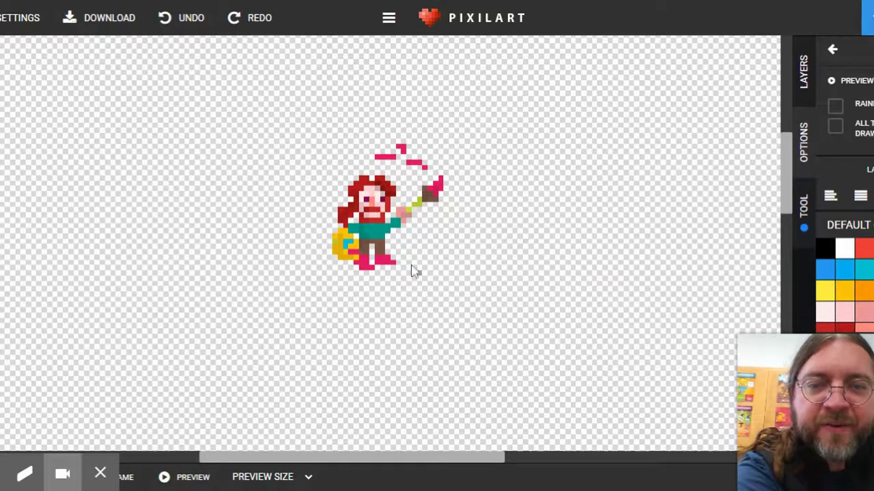
left_click(841, 251)
scroll(380, 232, "up", 3)
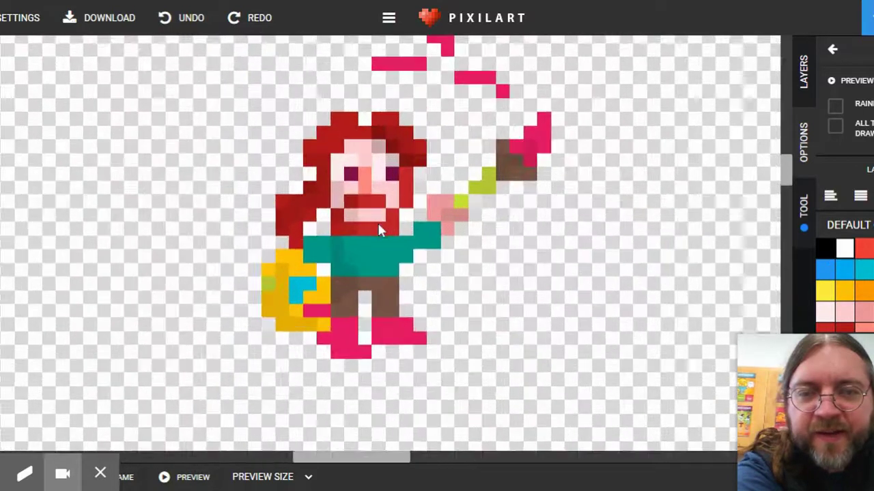
left_click_drag(388, 250, 393, 304)
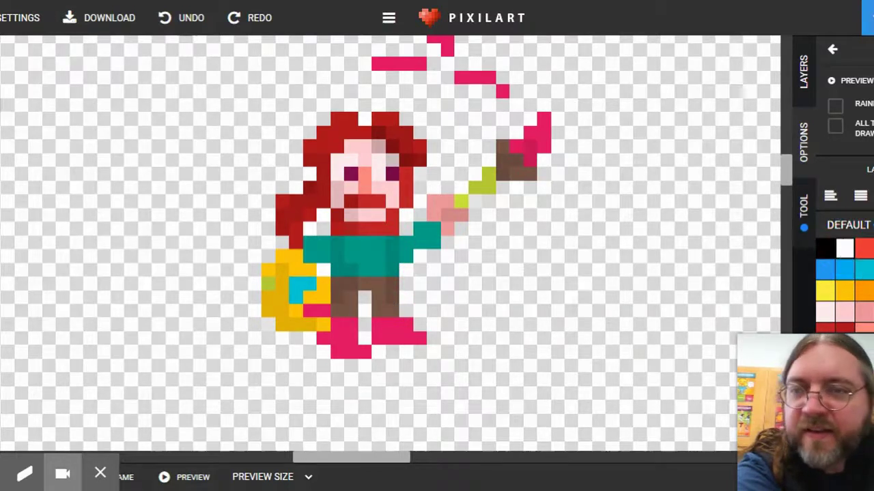
mouse_move(392, 248)
left_mouse_down()
mouse_move(391, 299)
mouse_move(382, 254)
left_mouse_up()
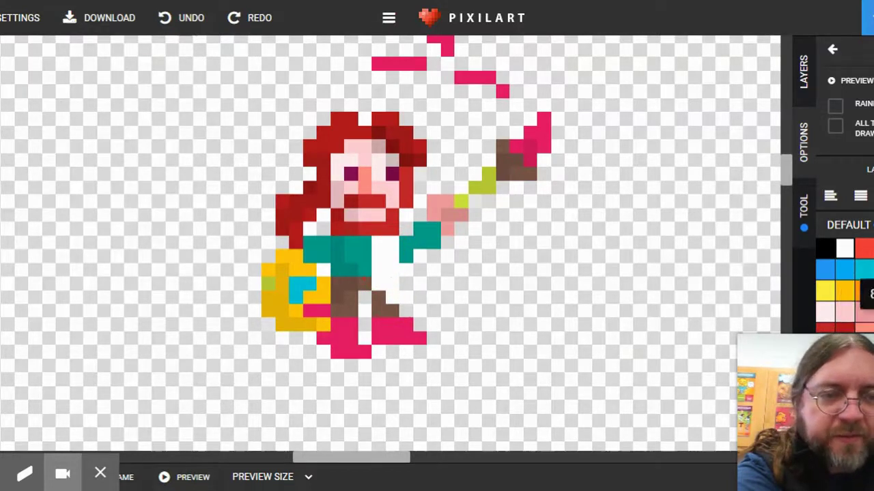
Paint an open light green jacket over both sides of the torso and the upper arms, with teal lapel and pocket pixels.
mouse_move(399, 269)
left_mouse_down()
mouse_move(404, 296)
mouse_move(387, 280)
mouse_move(385, 246)
left_mouse_up()
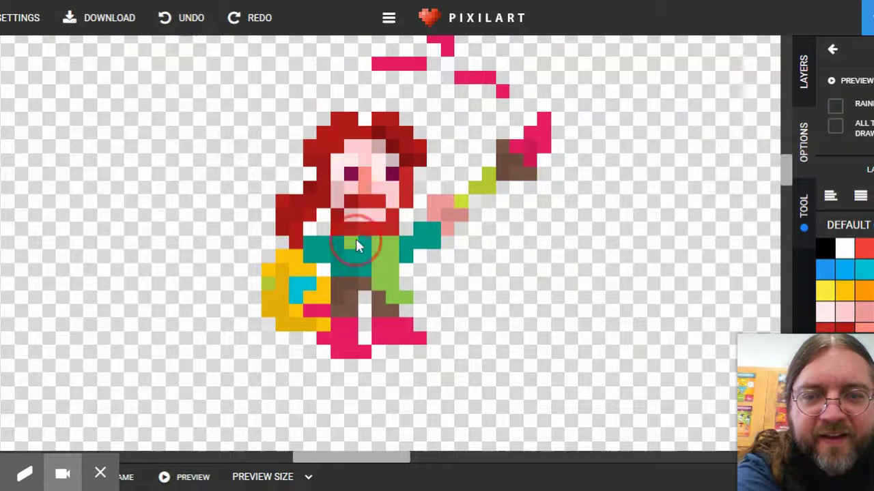
mouse_move(335, 298)
left_mouse_down()
mouse_move(339, 247)
mouse_move(311, 249)
left_mouse_up()
left_click_drag(416, 242, 400, 253)
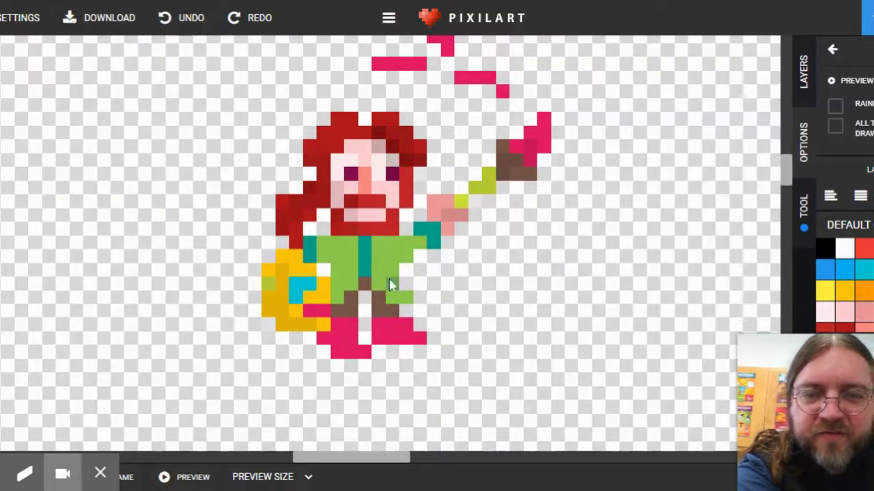
left_click_drag(380, 259, 386, 267)
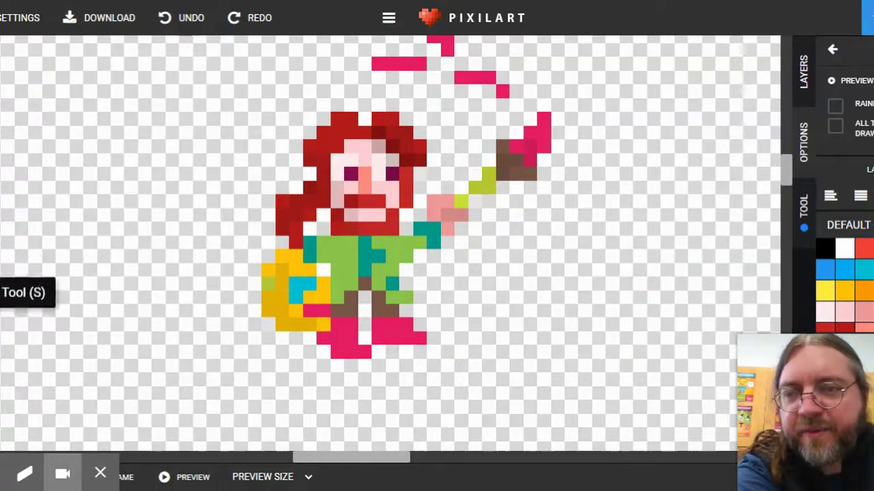
Darken the green jacket with shading along its left side, under the raised arm and on its right panel.
left_click(336, 271)
left_click(322, 250)
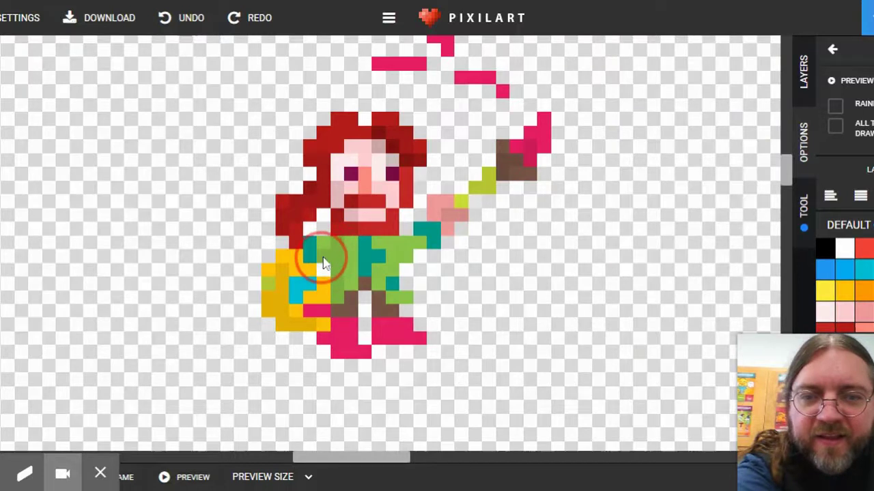
left_click(338, 257)
left_click(376, 304)
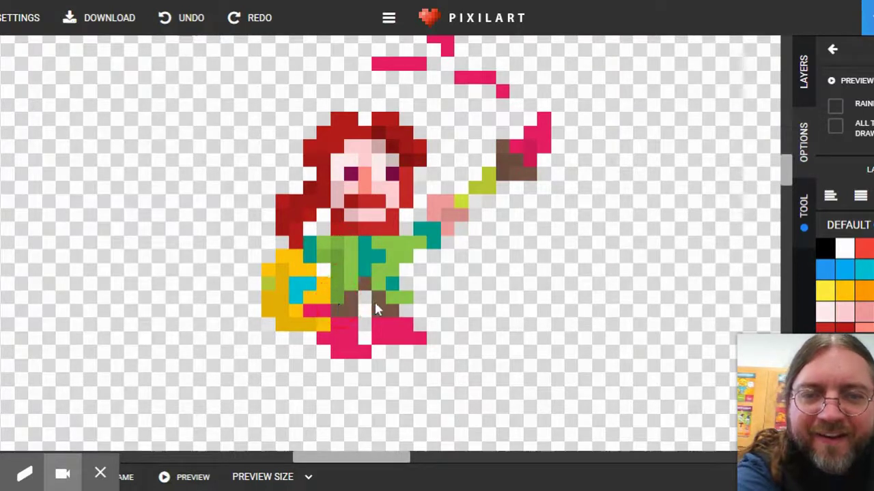
left_click(422, 238)
left_click(380, 282)
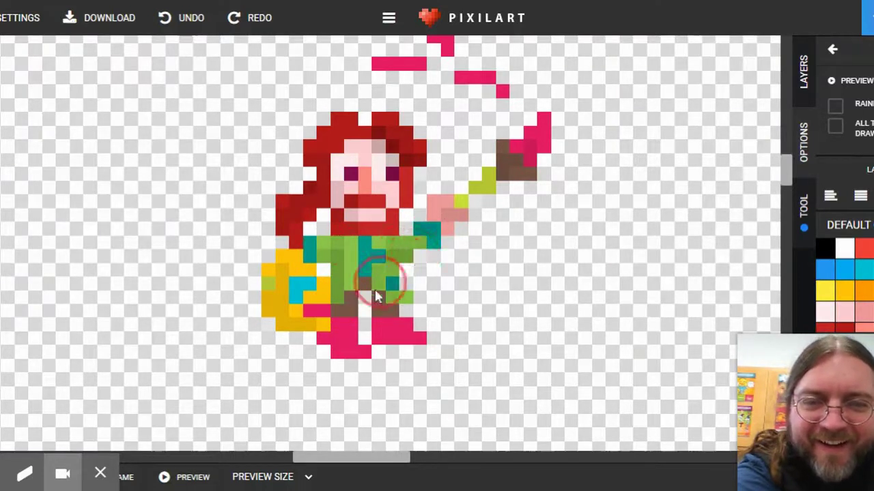
scroll(463, 246, "down", 5)
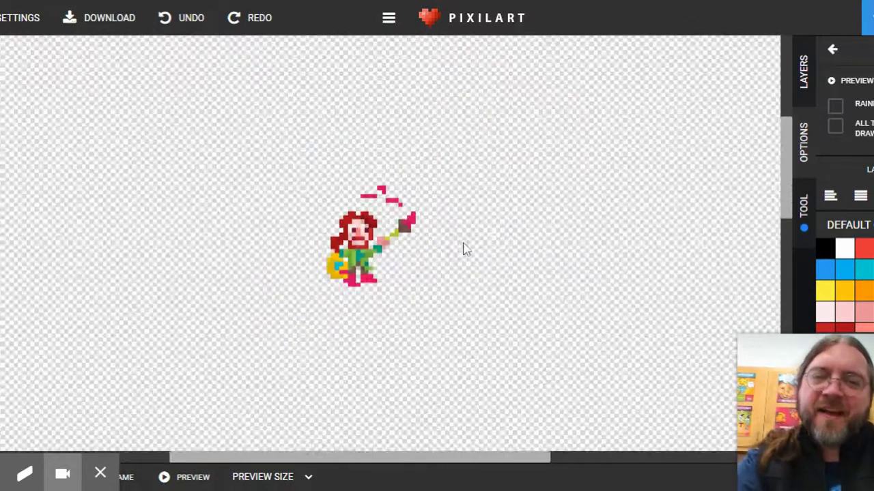
scroll(463, 249, "up", 5)
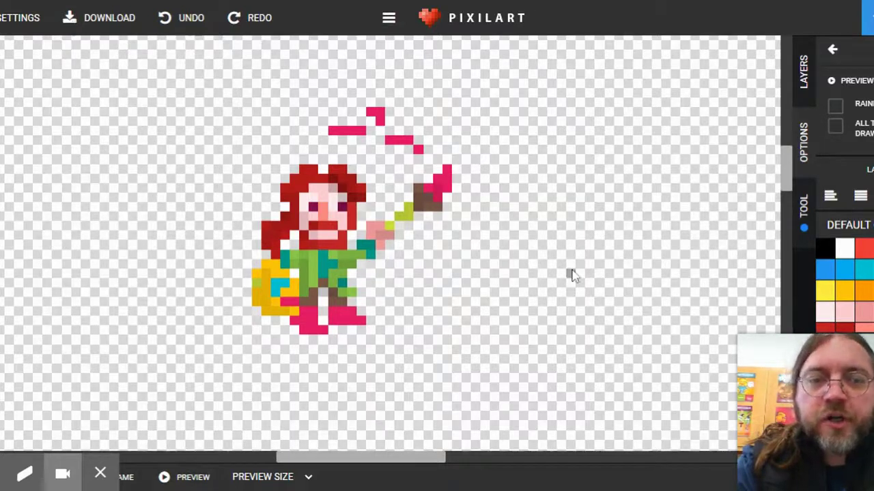
Add the Explosion stamp from the popular stamps and place it just beyond the raised paintbrush, beside the painter.
scroll(572, 275, "down", 5)
scroll(574, 275, "up", 7)
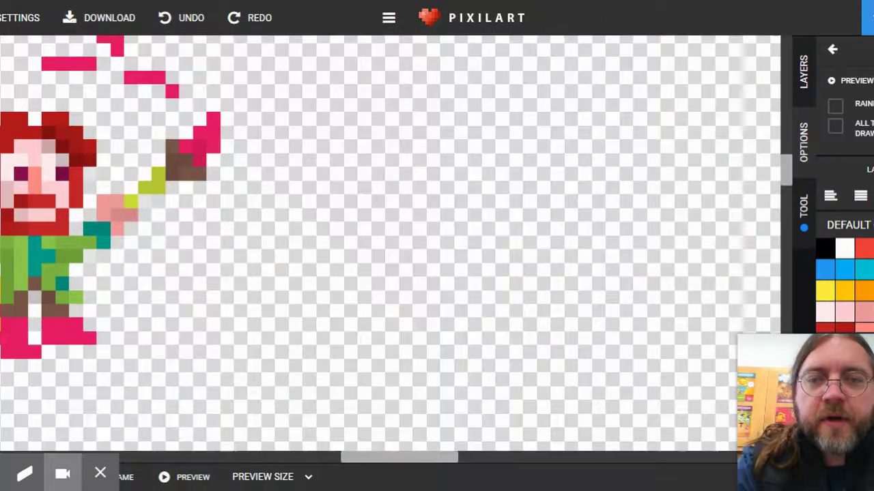
scroll(215, 229, "down", 3)
scroll(215, 229, "up", 2)
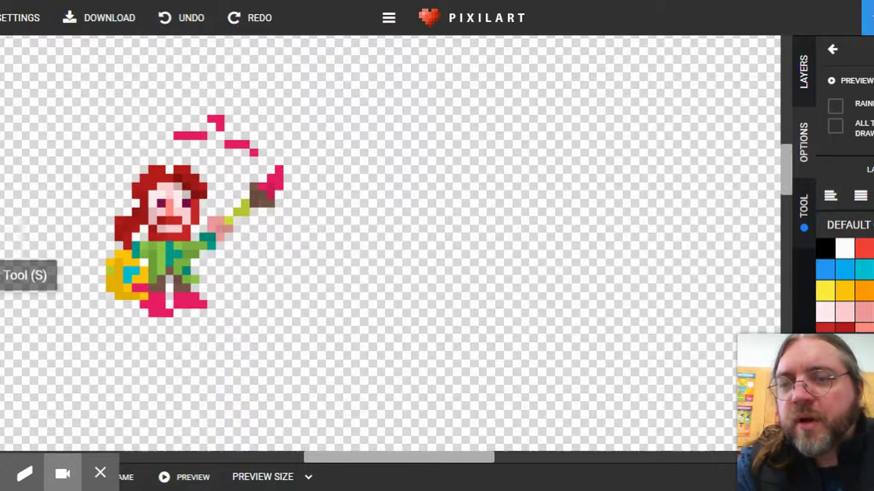
left_click(2, 363)
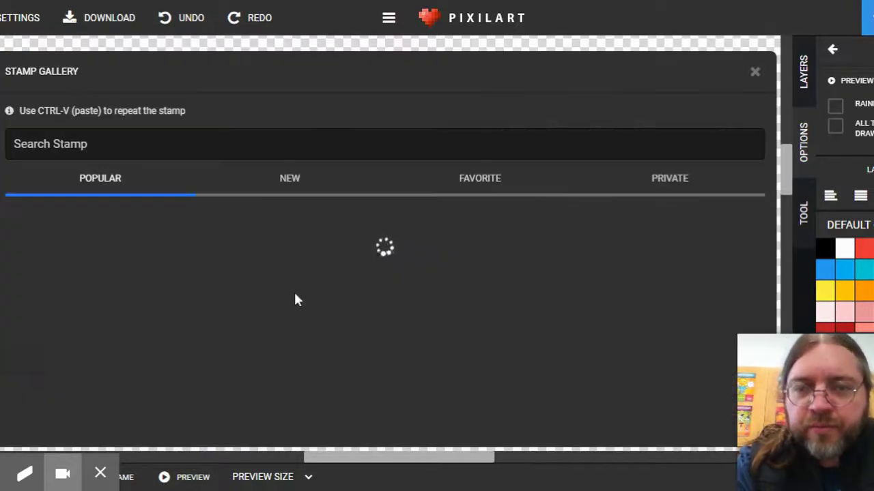
scroll(295, 299, "down", 1)
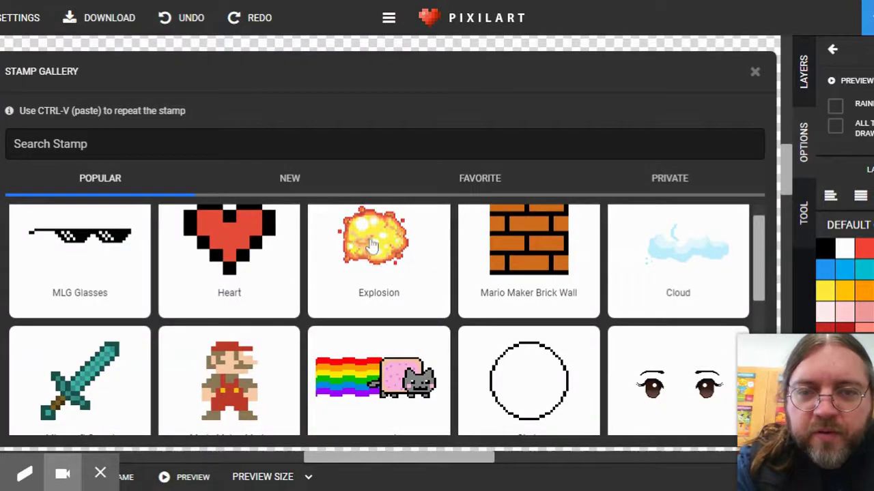
left_click(401, 280)
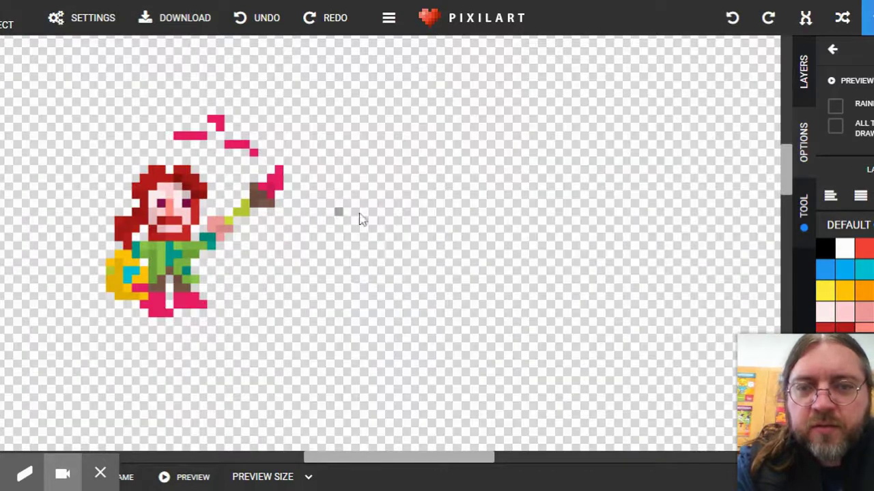
scroll(342, 260, "down", 3)
left_click(341, 259)
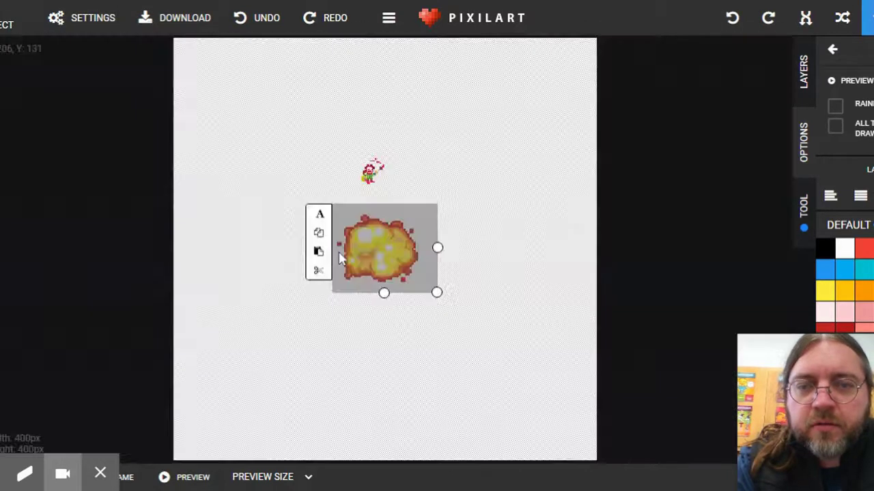
scroll(341, 259, "up", 3)
left_click_drag(357, 343, 483, 131)
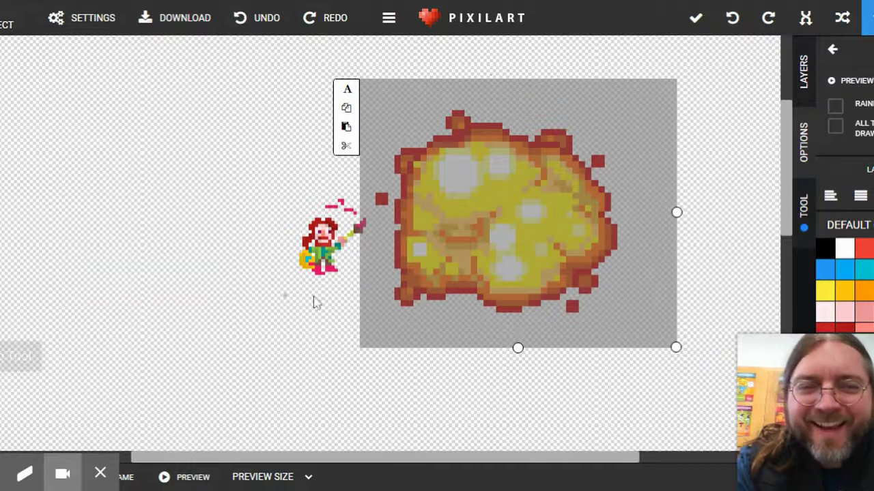
Add the Pokeball stamp from the popular stamps and place it directly over the painter character, next to the explosion.
left_click(2, 362)
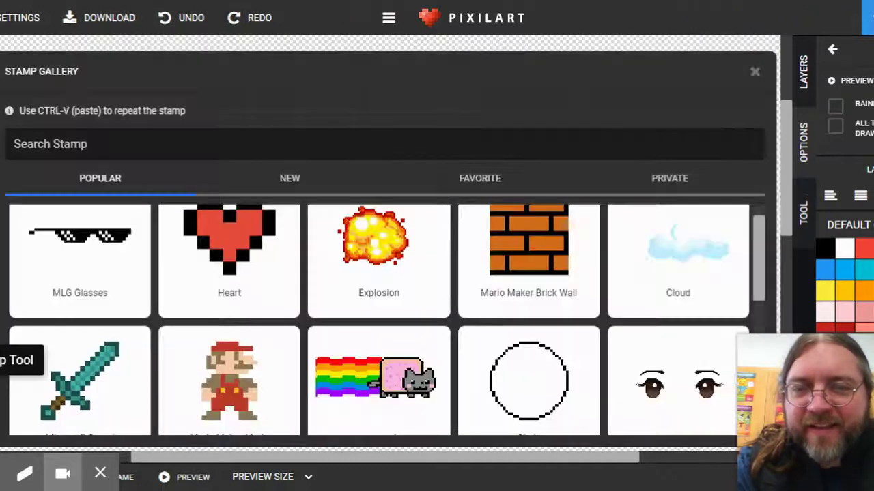
scroll(329, 319, "down", 1)
scroll(329, 318, "down", 3)
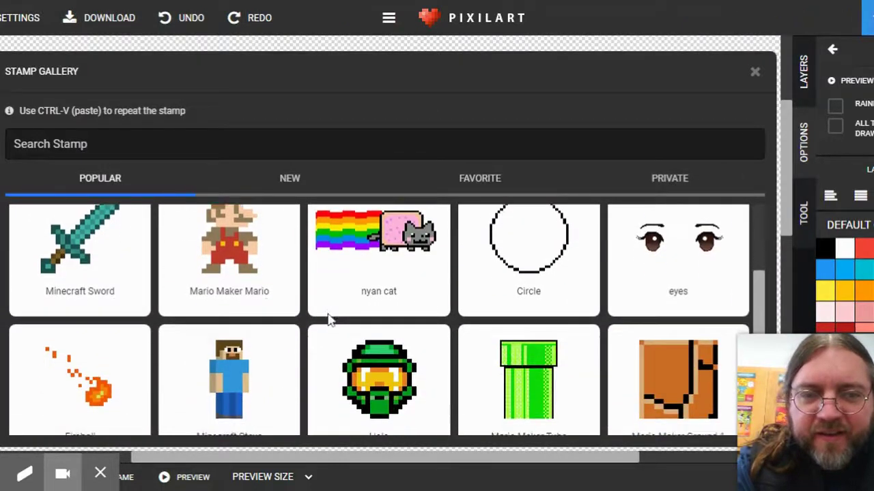
scroll(392, 318, "down", 3)
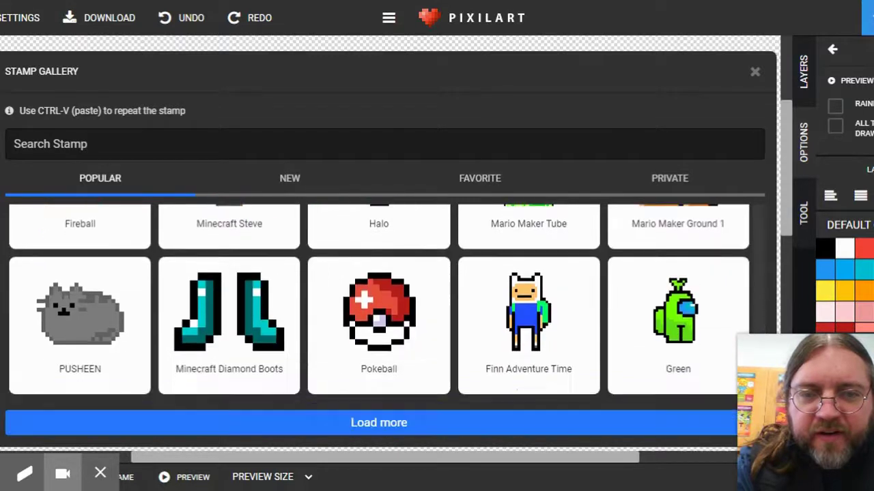
left_click(393, 317)
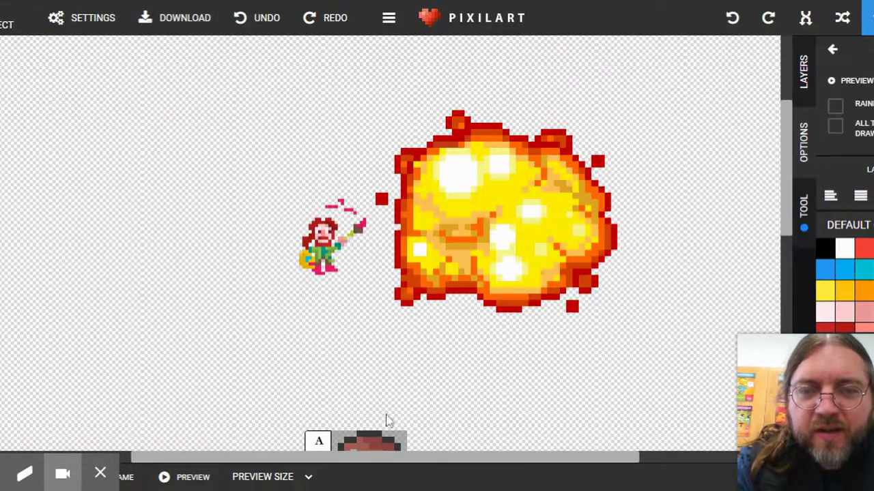
left_click_drag(379, 442, 335, 217)
left_click(430, 246)
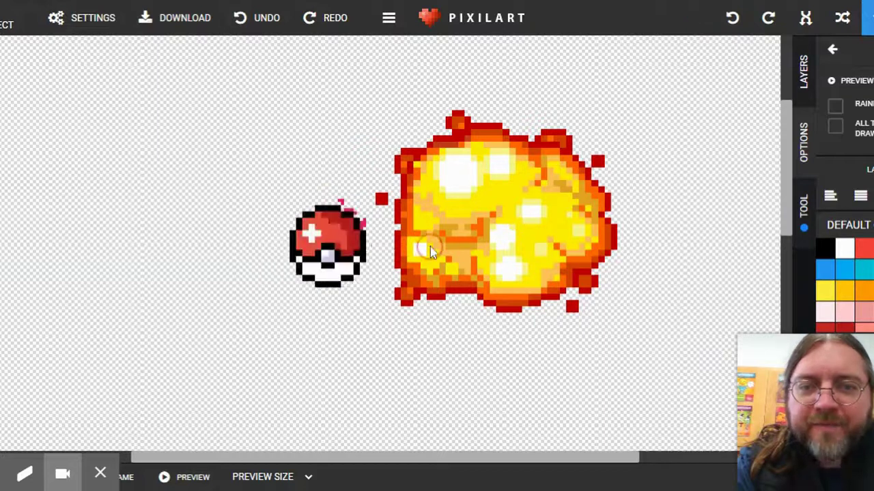
scroll(284, 250, "up", 5)
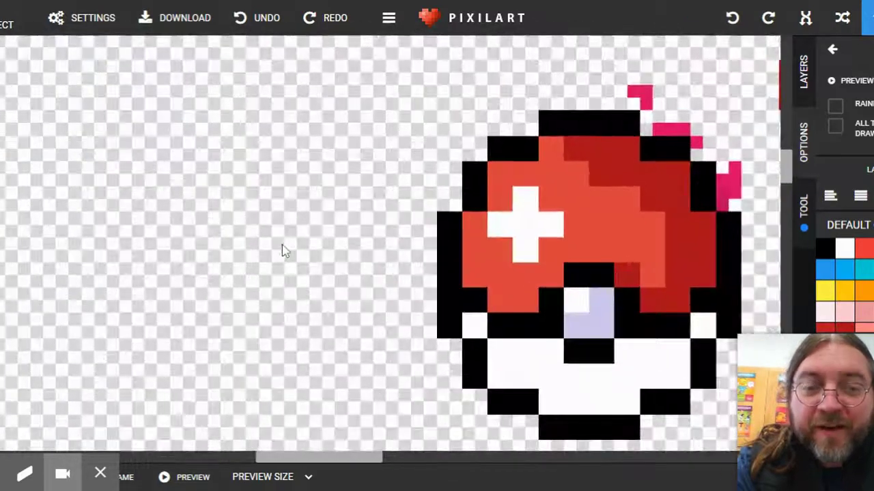